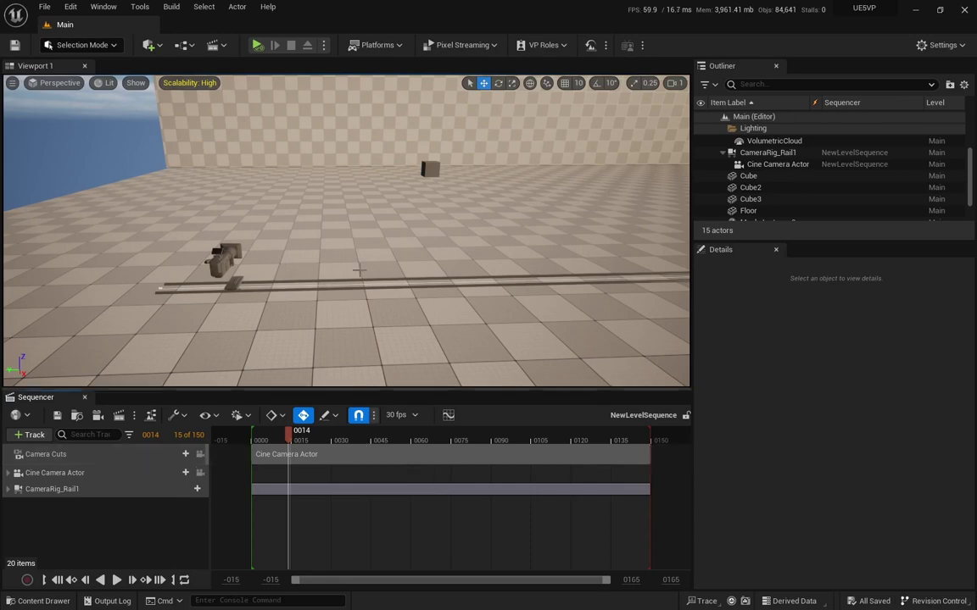
Step: Scrub through the sequence to review the camera's movement along the rail from the free viewport
{"action": "mouse_move", "coordinate": [360, 270]}
{"action": "right_mouse_down"}
{"action": "mouse_move", "coordinate": [331, 269]}
{"action": "mouse_move", "coordinate": [359, 271]}
{"action": "mouse_move", "coordinate": [338, 277]}
{"action": "mouse_move", "coordinate": [378, 268]}
{"action": "right_mouse_up"}
{"action": "key", "text": "a"}
{"action": "scroll", "coordinate": [360, 270], "scroll_direction": "down", "scroll_amount": 1}
{"action": "key", "text": "d"}
{"action": "scroll", "coordinate": [359, 271], "scroll_direction": "down", "scroll_amount": 1}
{"action": "key", "text": "a"}
{"action": "key", "text": "d"}
{"action": "key", "text": "s"}
{"action": "scroll", "coordinate": [359, 270], "scroll_direction": "up", "scroll_amount": 1}
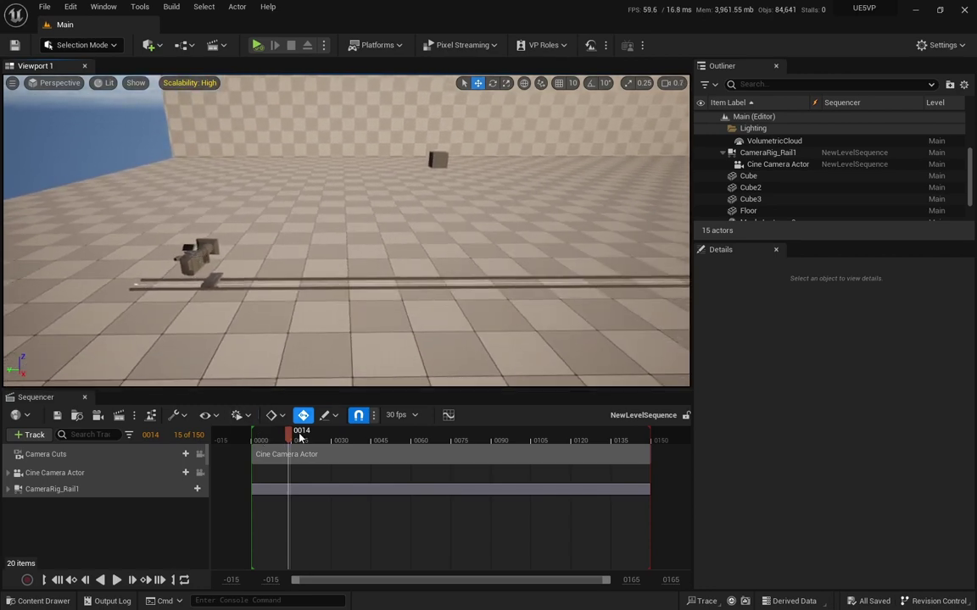
{"action": "left_click_drag", "start_coordinate": [299, 436], "coordinate": [436, 448]}
{"action": "left_click_drag", "start_coordinate": [326, 446], "coordinate": [289, 445]}
{"action": "key", "text": "d"}
{"action": "mouse_move", "coordinate": [315, 313]}
{"action": "right_mouse_down"}
{"action": "mouse_move", "coordinate": [261, 315]}
{"action": "mouse_move", "coordinate": [334, 317]}
{"action": "mouse_move", "coordinate": [314, 316]}
{"action": "right_mouse_up"}
{"action": "key", "text": "a"}
{"action": "scroll", "coordinate": [316, 314], "scroll_direction": "up", "scroll_amount": 2}
Step: Enable look-at tracking on the Cine Camera Actor and pick Cube3 in the scene as the actor to track
{"action": "left_click", "coordinate": [55, 472]}
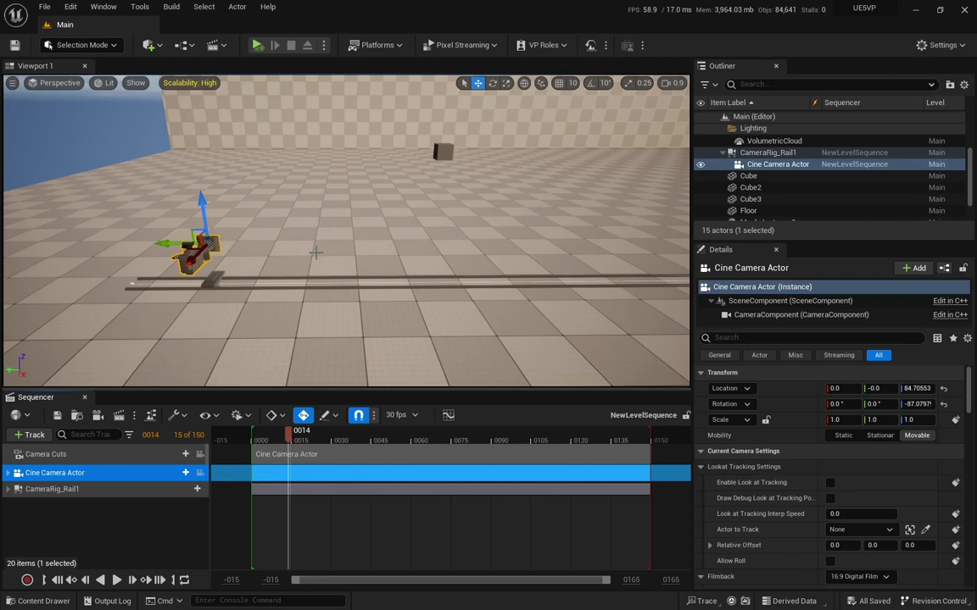
{"action": "key", "text": "d"}
{"action": "mouse_move", "coordinate": [310, 248]}
{"action": "right_mouse_down"}
{"action": "mouse_move", "coordinate": [281, 243]}
{"action": "mouse_move", "coordinate": [322, 255]}
{"action": "right_mouse_up"}
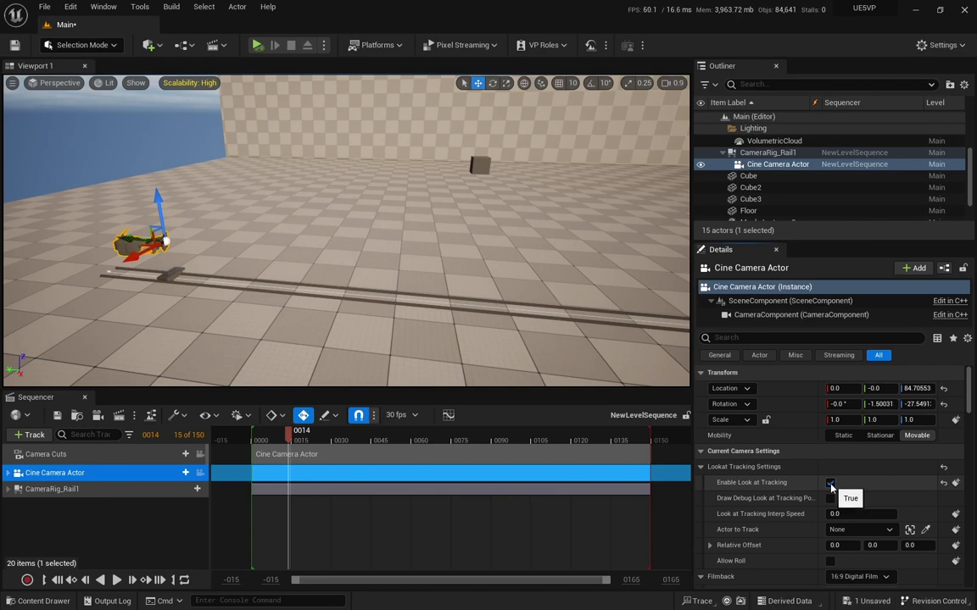
{"action": "left_click", "coordinate": [926, 531]}
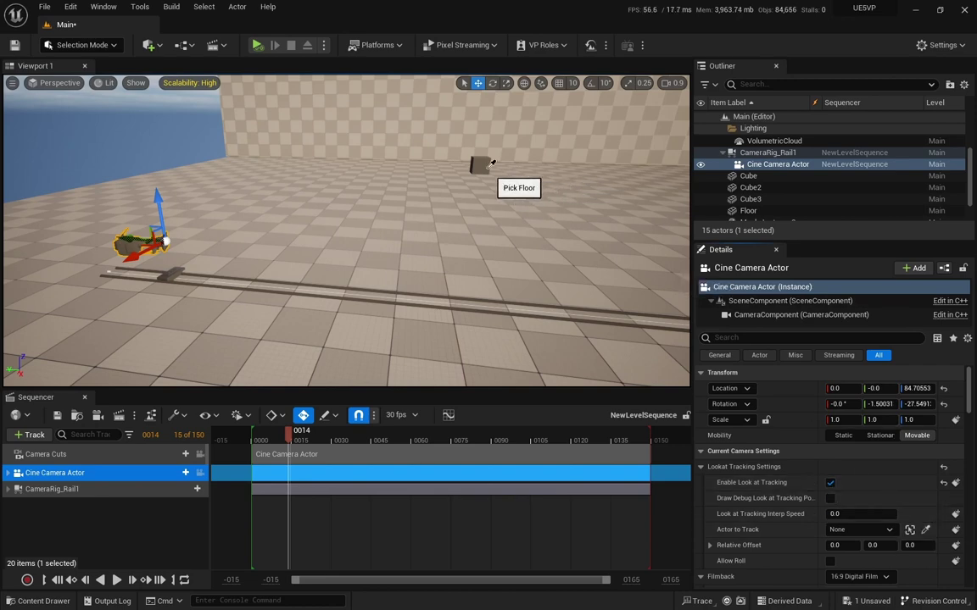
Step: Review the tracking shot along the rail, first through the sequence camera and from the free viewport as well
{"action": "left_click_drag", "start_coordinate": [288, 442], "coordinate": [384, 448]}
{"action": "left_click", "coordinate": [200, 455]}
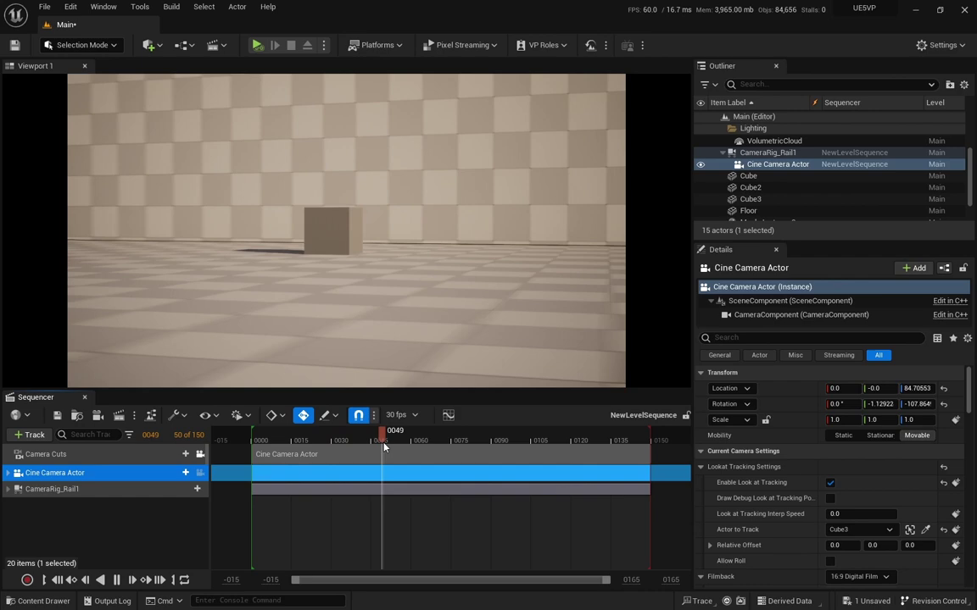
{"action": "key", "text": "space"}
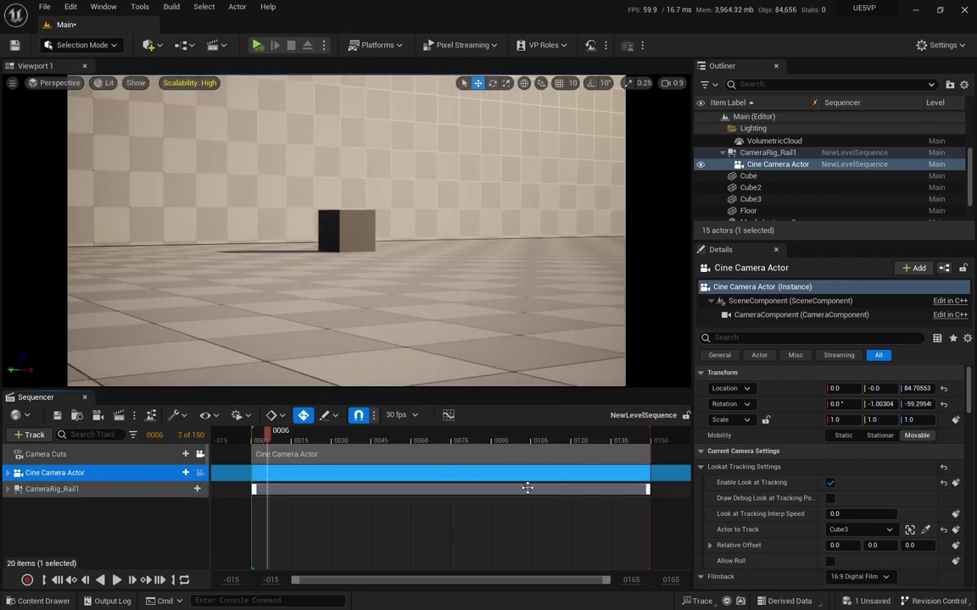
{"action": "left_click", "coordinate": [200, 455]}
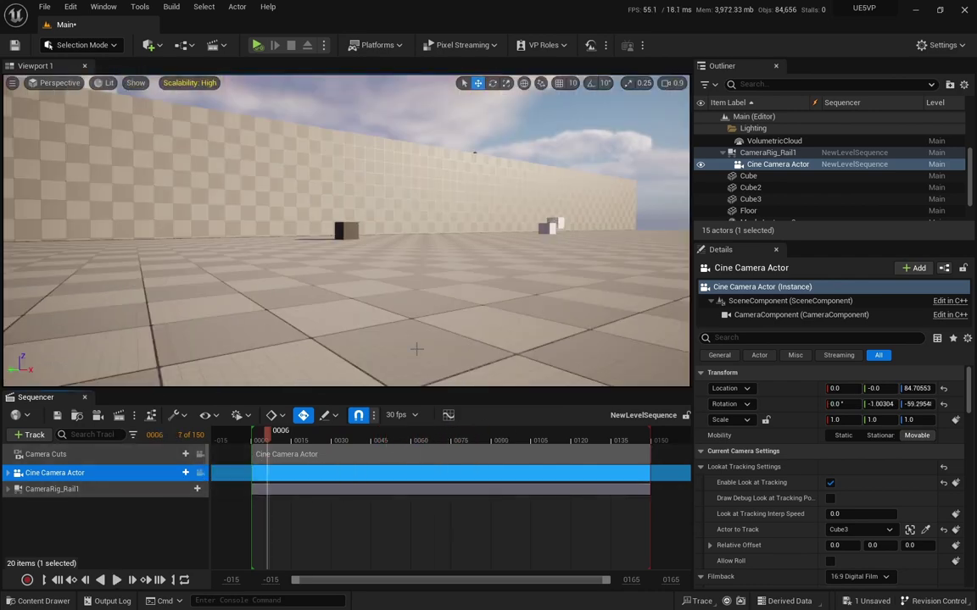
{"action": "right_click_drag", "start_coordinate": [347, 237], "coordinate": [381, 222]}
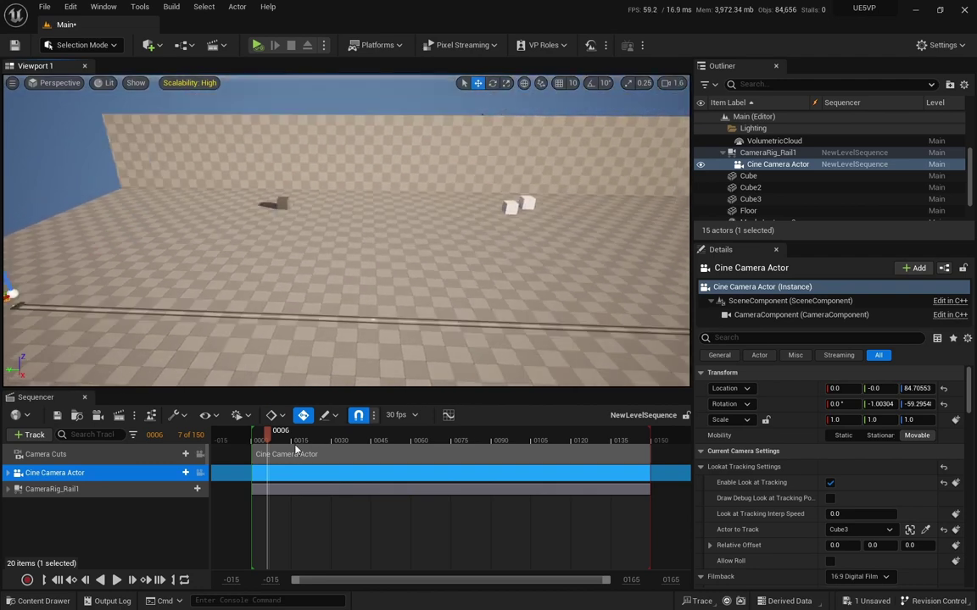
{"action": "left_click_drag", "start_coordinate": [273, 441], "coordinate": [380, 441]}
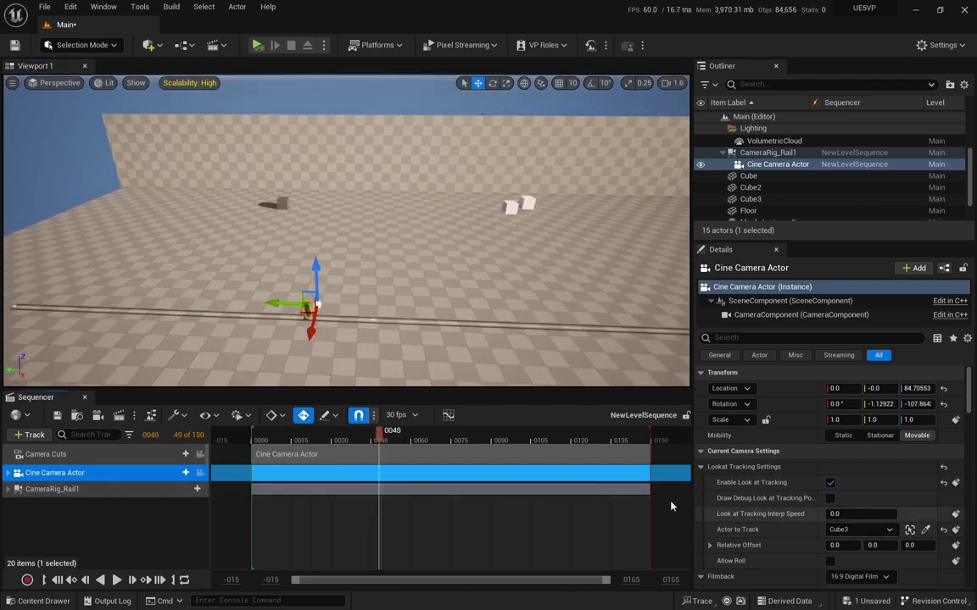
Step: Keyframe the camera's Actor to Track as Cube3 at frame 51 and as Cube at frame 76
{"action": "left_click_drag", "start_coordinate": [367, 437], "coordinate": [387, 437]}
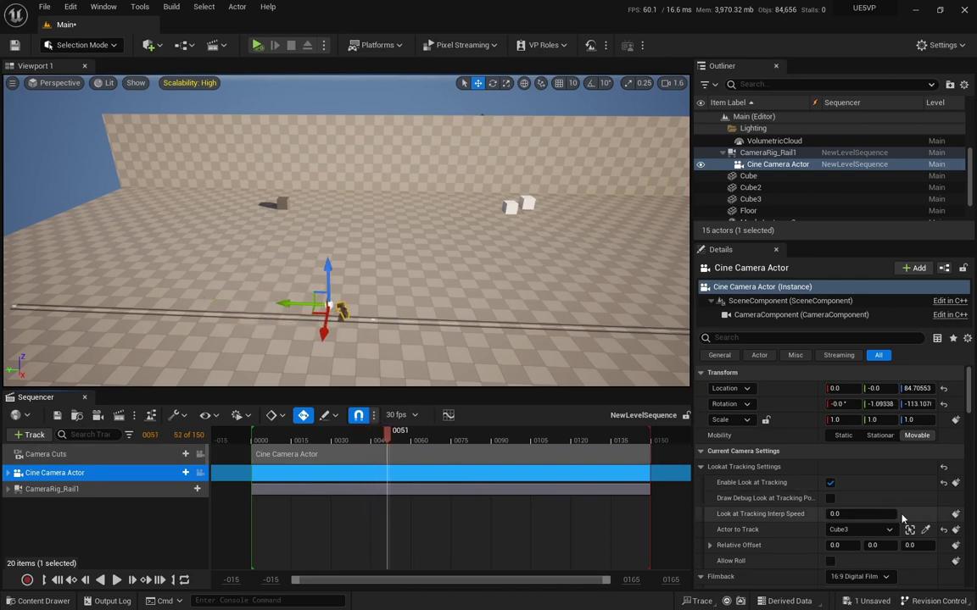
{"action": "left_click", "coordinate": [956, 529]}
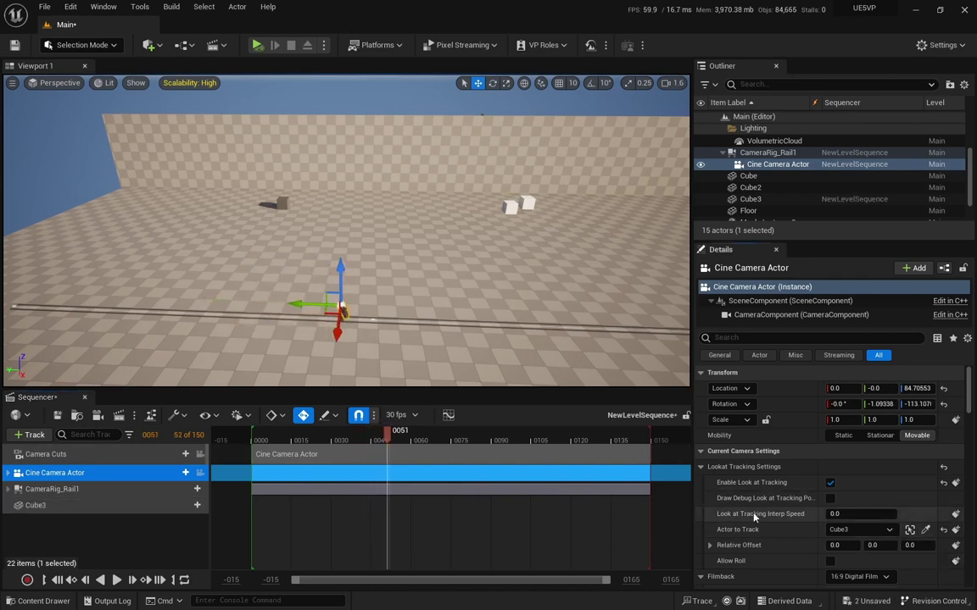
{"action": "left_click", "coordinate": [9, 475]}
{"action": "left_click_drag", "start_coordinate": [388, 438], "coordinate": [457, 441]}
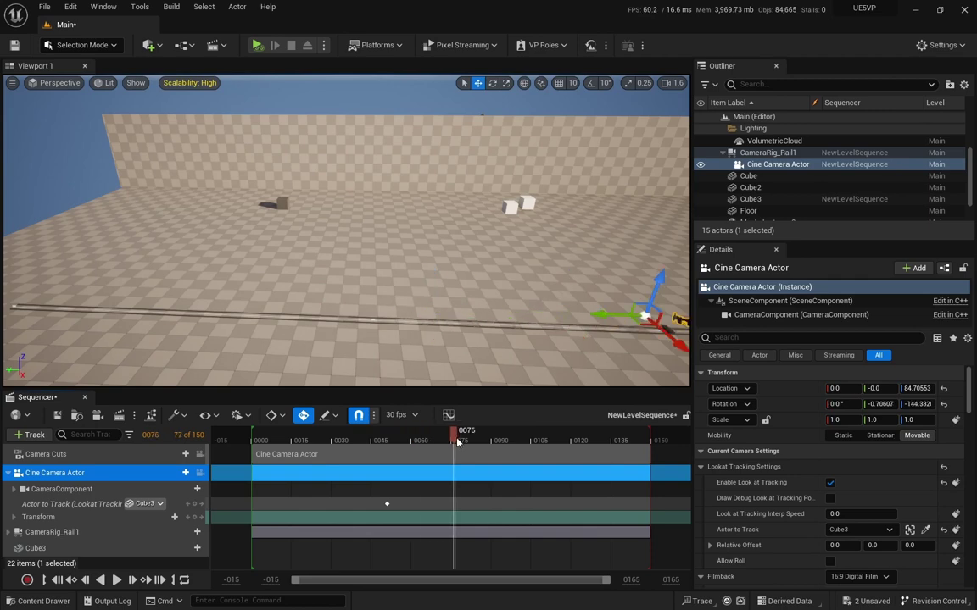
{"action": "left_click", "coordinate": [925, 530]}
{"action": "left_click", "coordinate": [513, 205]}
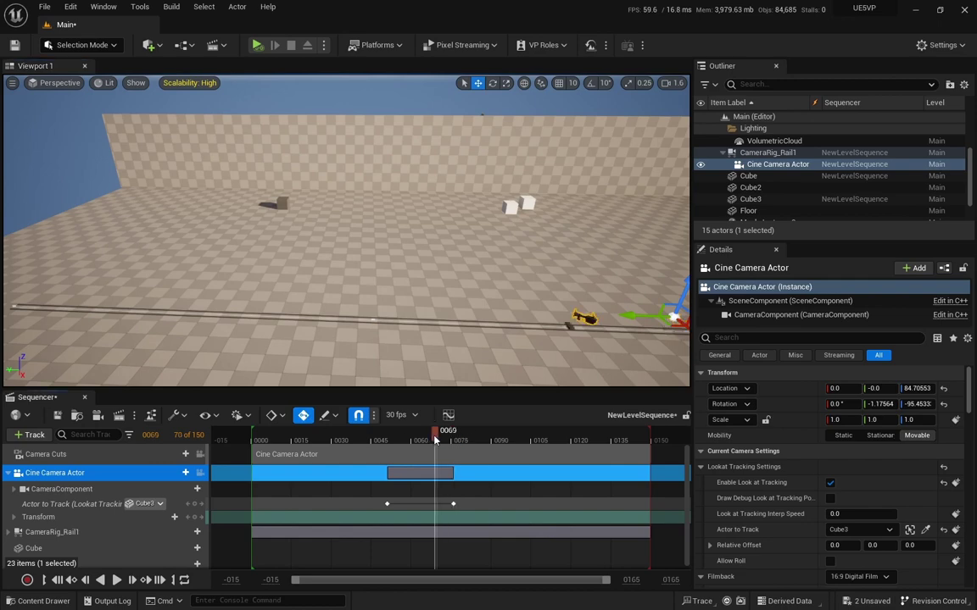
Step: Play the sequence through the camera to review the switch of tracking target from Cube3 to Cube
{"action": "left_click_drag", "start_coordinate": [434, 438], "coordinate": [382, 443]}
{"action": "left_click", "coordinate": [199, 456]}
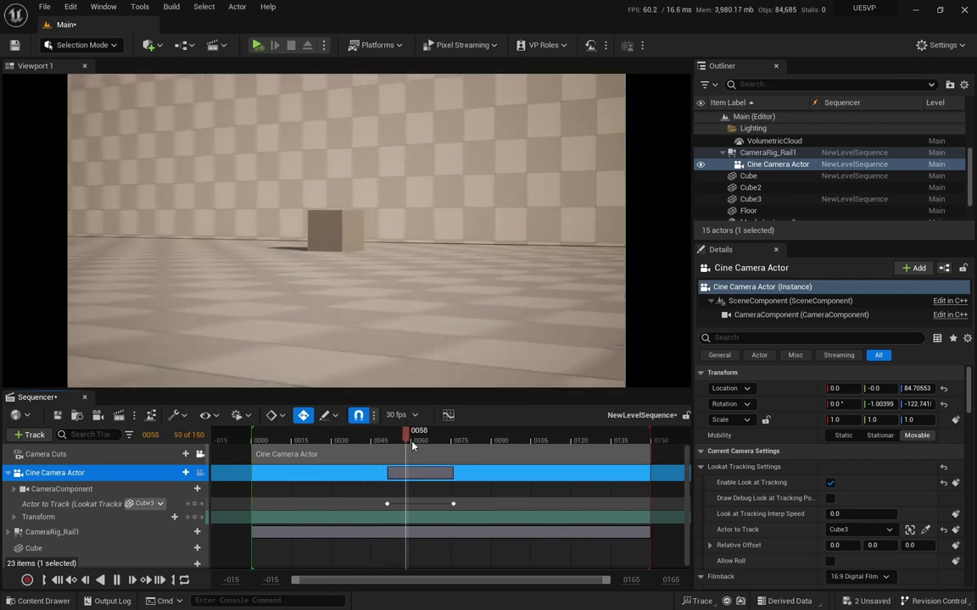
{"action": "key", "text": "space"}
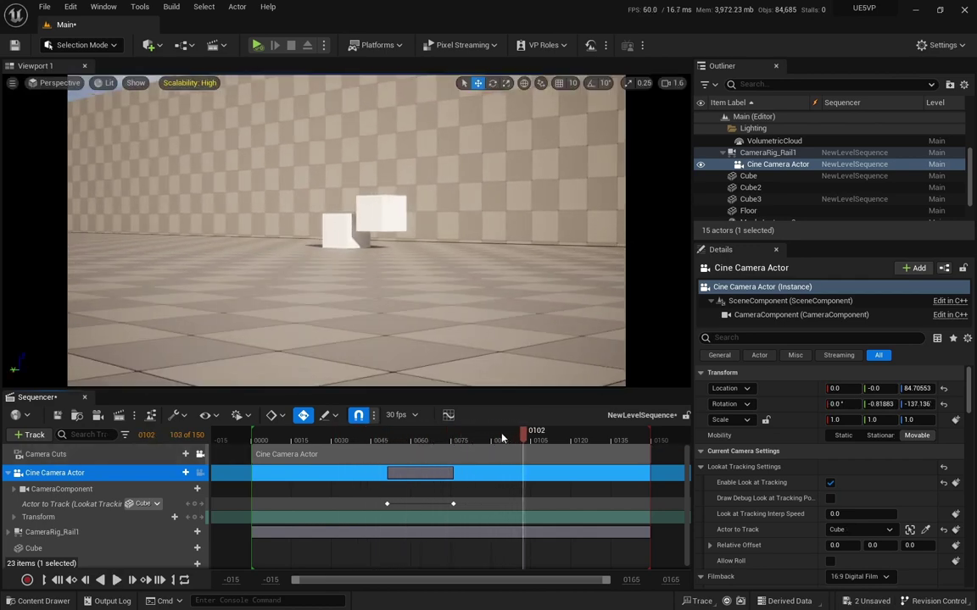
{"action": "left_click_drag", "start_coordinate": [502, 439], "coordinate": [293, 438]}
{"action": "key", "text": "space"}
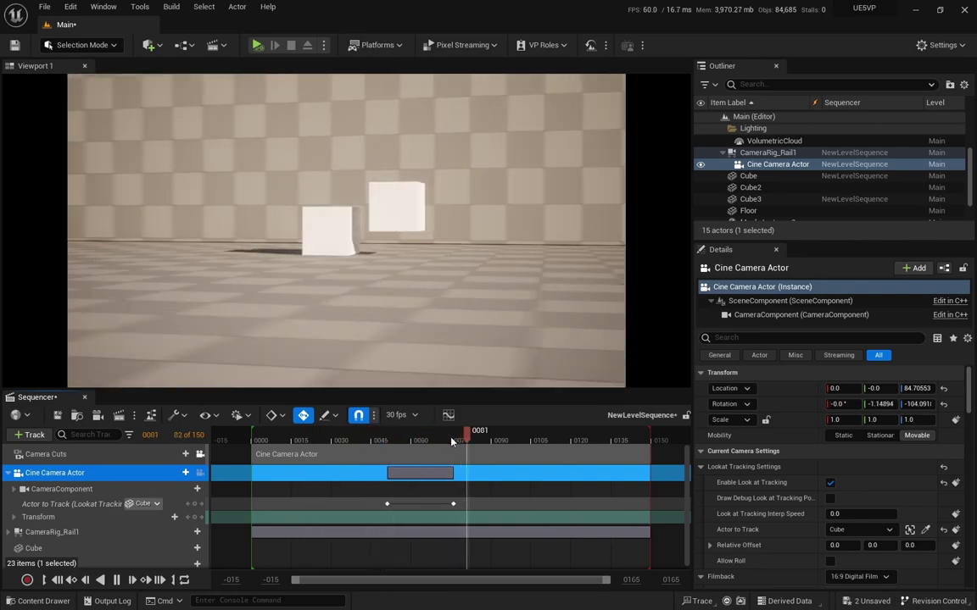
{"action": "key", "text": "space"}
{"action": "left_click_drag", "start_coordinate": [469, 444], "coordinate": [332, 440]}
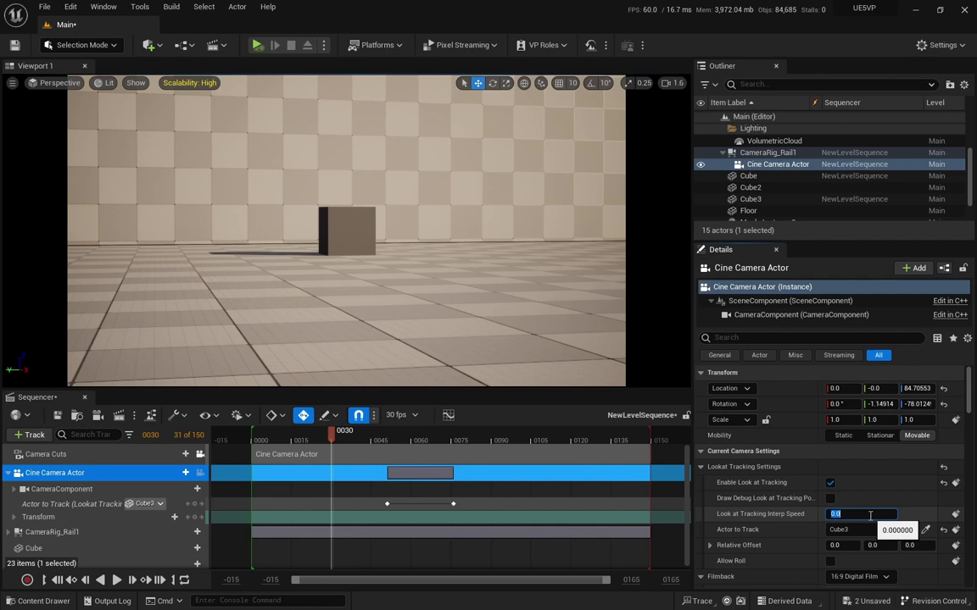
Step: Set the Look at Tracking Interp Speed to 5 and replay the start of the shot to check the tracking
{"action": "left_click_drag", "start_coordinate": [462, 440], "coordinate": [293, 443]}
{"action": "key", "text": "space"}
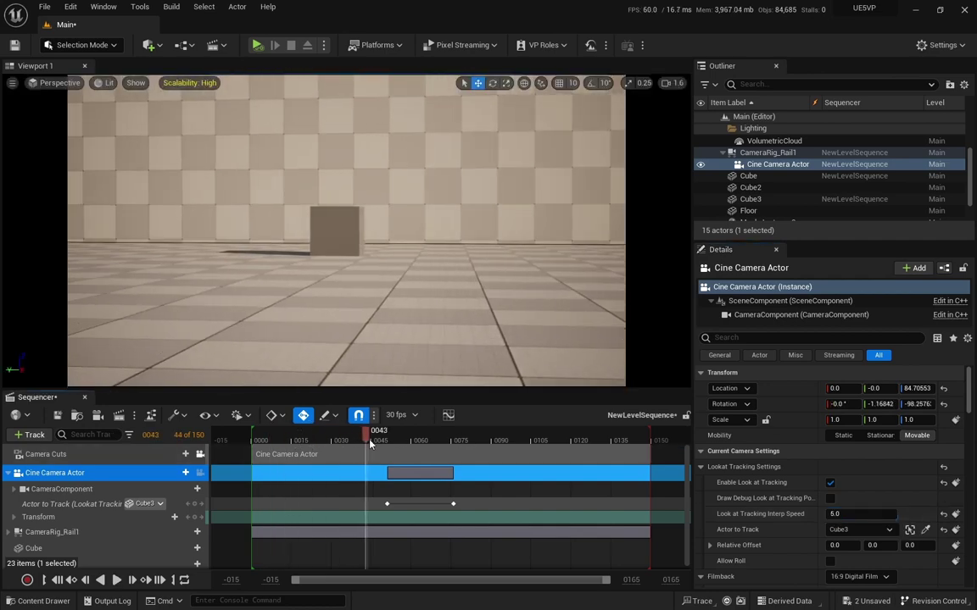
{"action": "left_click_drag", "start_coordinate": [368, 440], "coordinate": [274, 440]}
{"action": "key", "text": "space"}
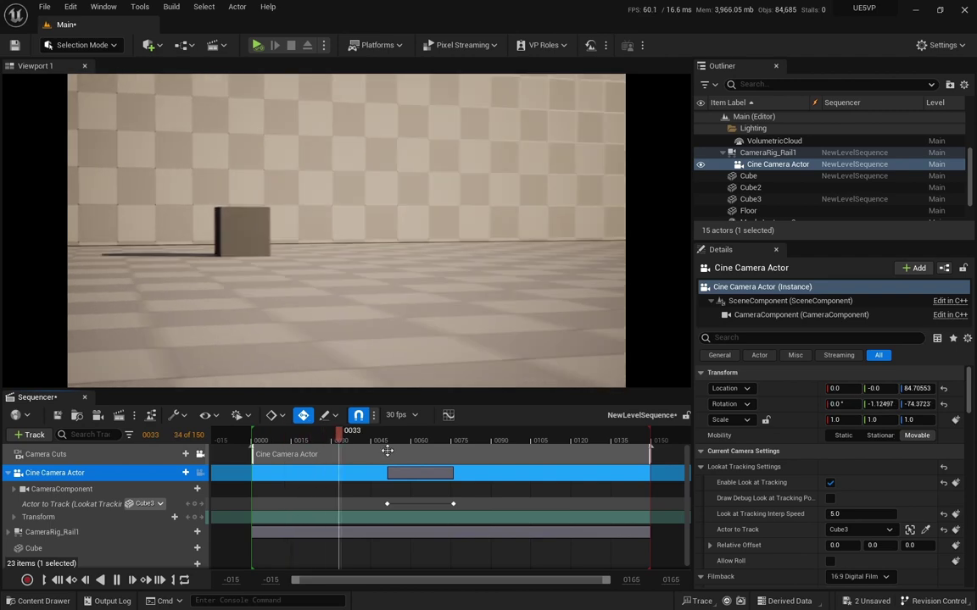
{"action": "key", "text": "space"}
{"action": "left_click_drag", "start_coordinate": [386, 435], "coordinate": [266, 437]}
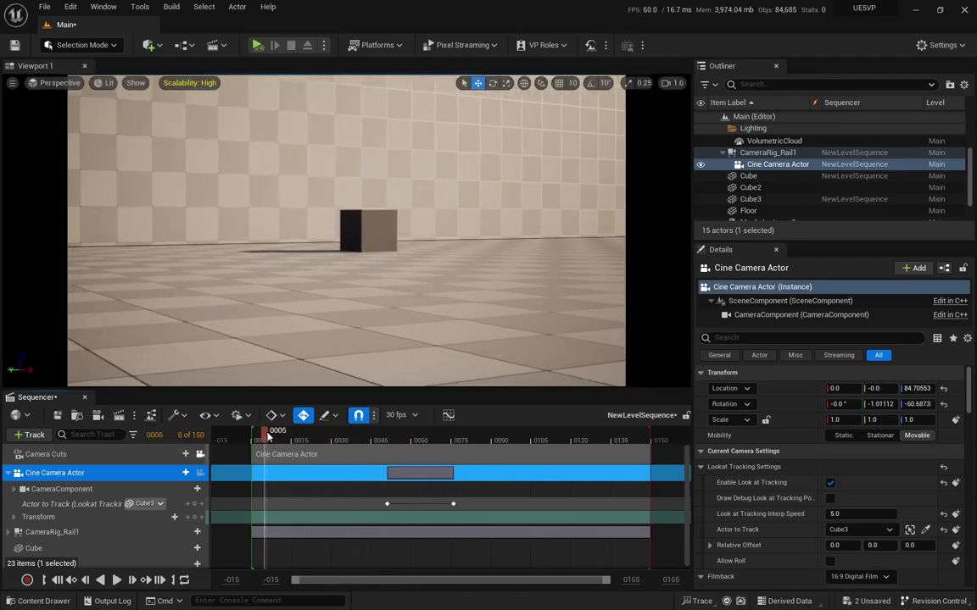
{"action": "key", "text": "space"}
{"action": "key", "text": "space"}
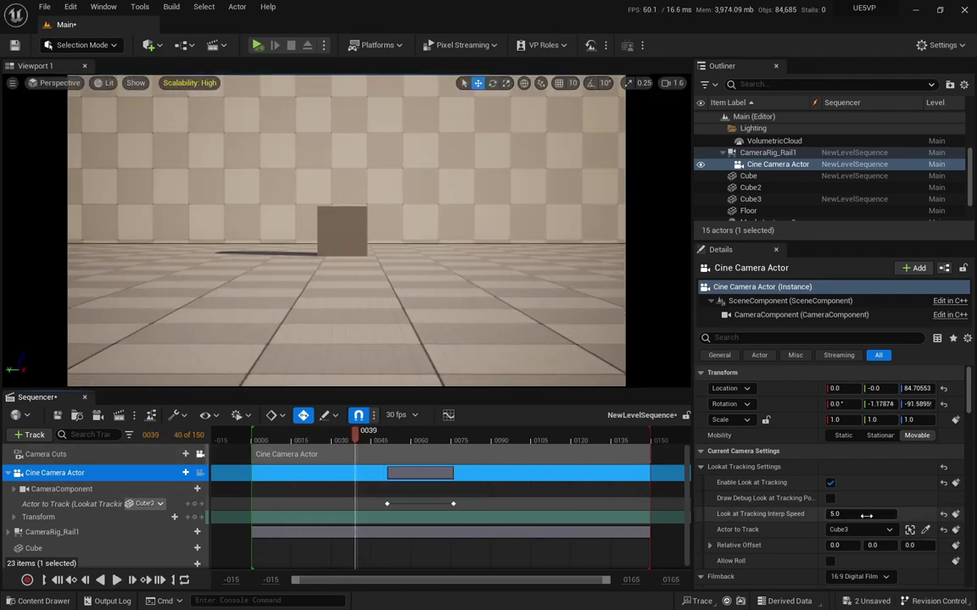
Step: Set the Look at Tracking Interp Speed to 10 and replay the shot across the target switch
{"action": "type", "text": "10"}
{"action": "key", "text": "Return"}
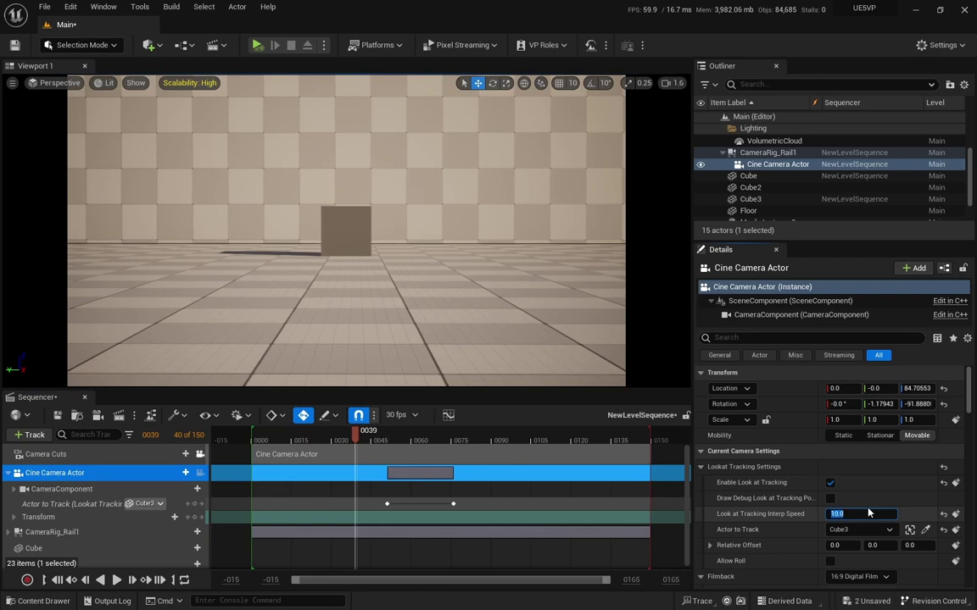
{"action": "left_click_drag", "start_coordinate": [357, 437], "coordinate": [271, 439]}
{"action": "key", "text": "space"}
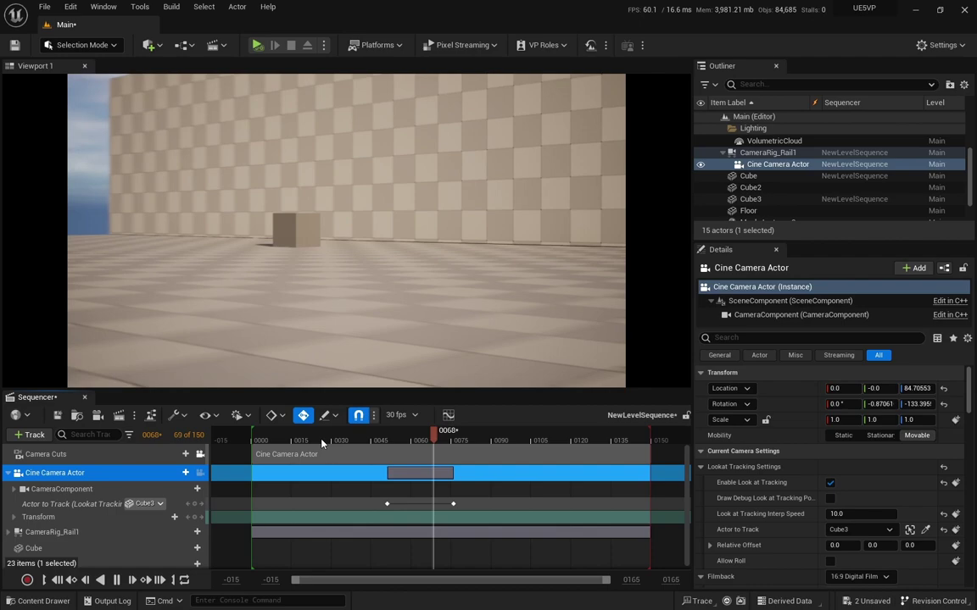
{"action": "key", "text": "space"}
{"action": "left_click_drag", "start_coordinate": [469, 440], "coordinate": [432, 440]}
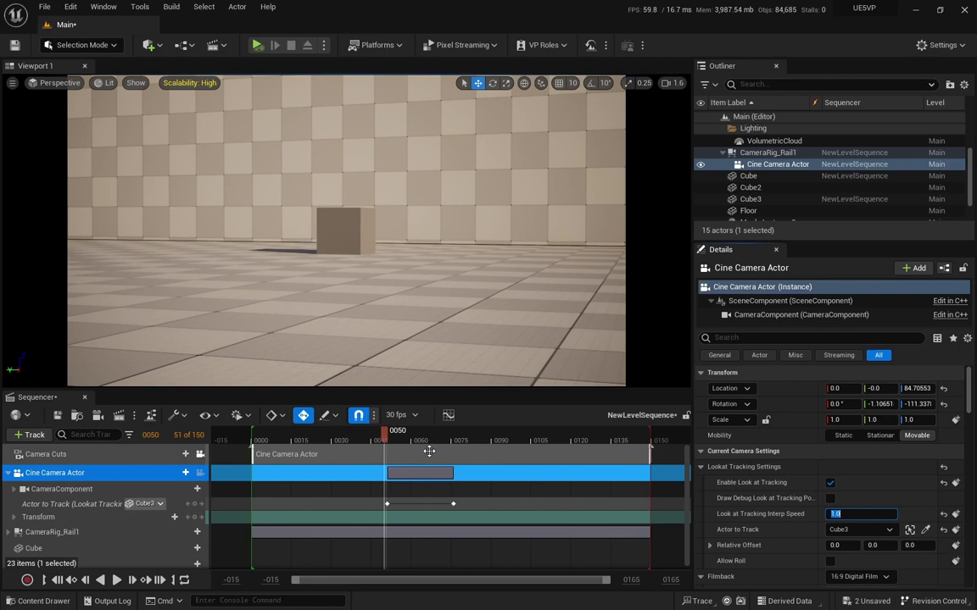
Step: Set the Look at Tracking Interp Speed to 1 and scrub the early frames to check the slower tracking
{"action": "left_click_drag", "start_coordinate": [386, 436], "coordinate": [281, 440]}
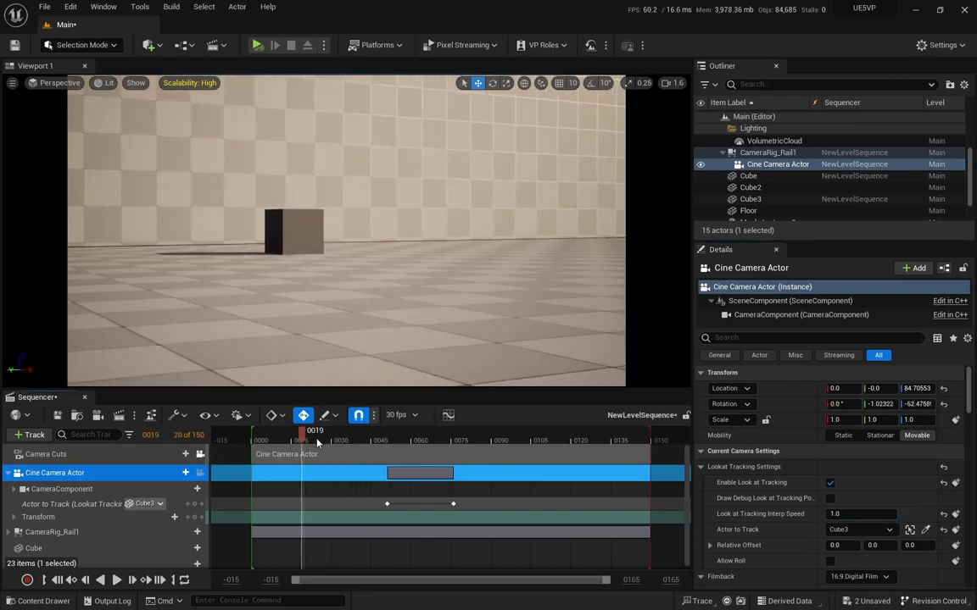
{"action": "left_click_drag", "start_coordinate": [317, 444], "coordinate": [273, 437]}
{"action": "left_click_drag", "start_coordinate": [337, 443], "coordinate": [342, 443]}
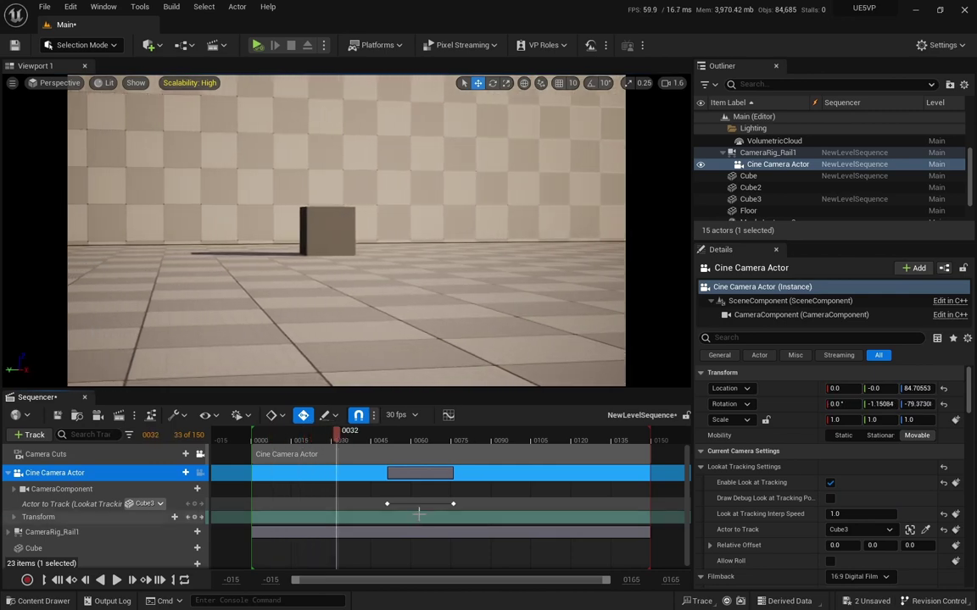
Step: Delete both Actor to Track keyframes, at frames 76 and 51, from the Cine Camera Actor
{"action": "left_click", "coordinate": [452, 503]}
{"action": "key", "text": "Delete"}
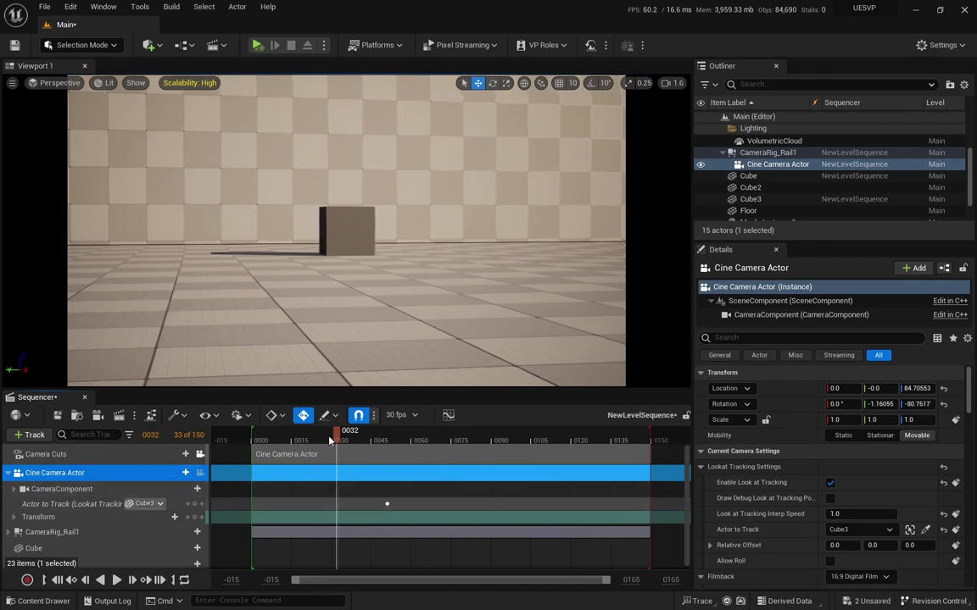
{"action": "mouse_move", "coordinate": [333, 440]}
{"action": "left_mouse_down"}
{"action": "mouse_move", "coordinate": [402, 441]}
{"action": "mouse_move", "coordinate": [345, 443]}
{"action": "left_mouse_up"}
{"action": "left_click", "coordinate": [387, 504]}
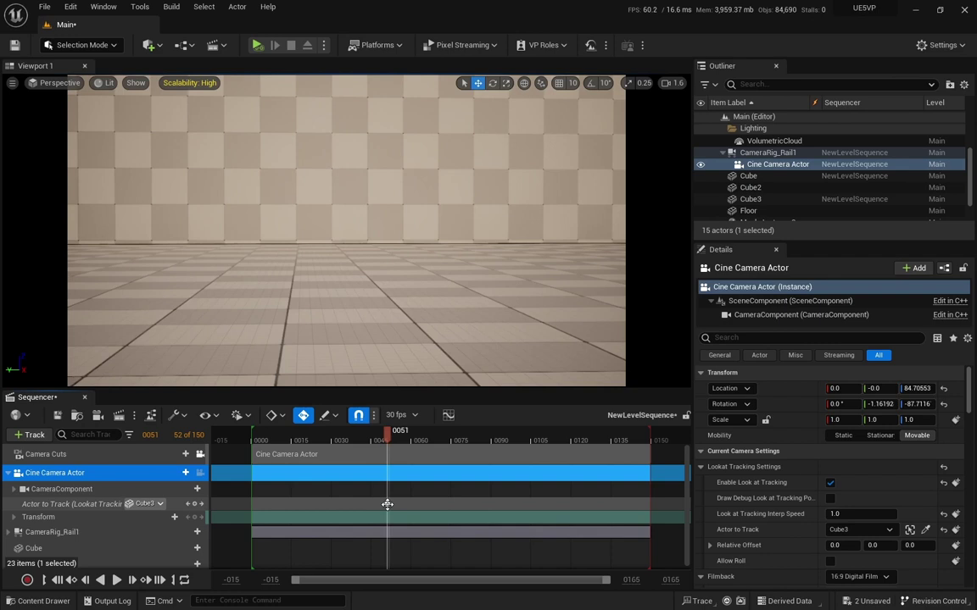
{"action": "left_click", "coordinate": [387, 504]}
{"action": "key", "text": "Delete"}
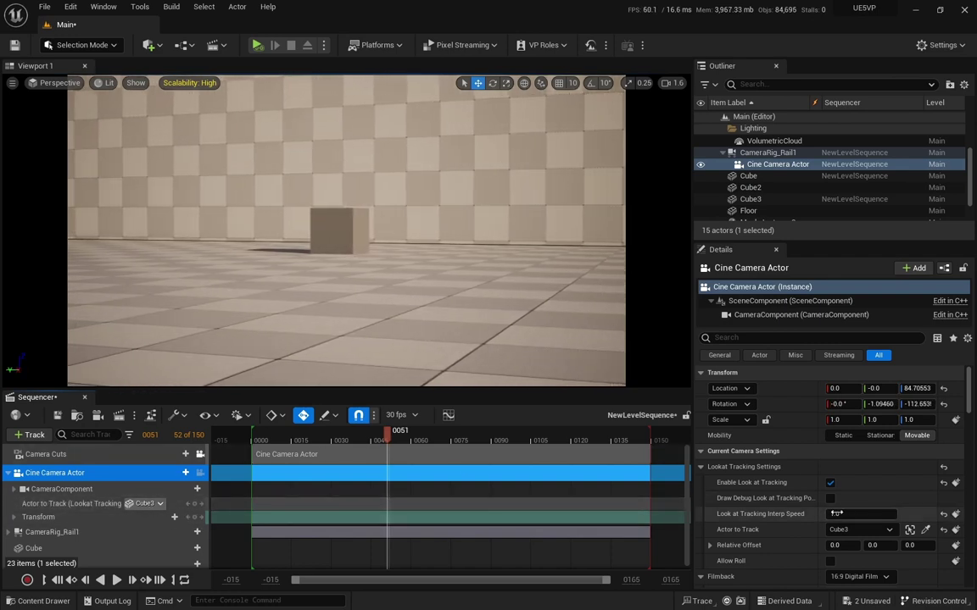
Step: Set the Look at Tracking Interp Speed to 0 and replay the shot with the camera tracking Cube3
{"action": "key", "text": "Return"}
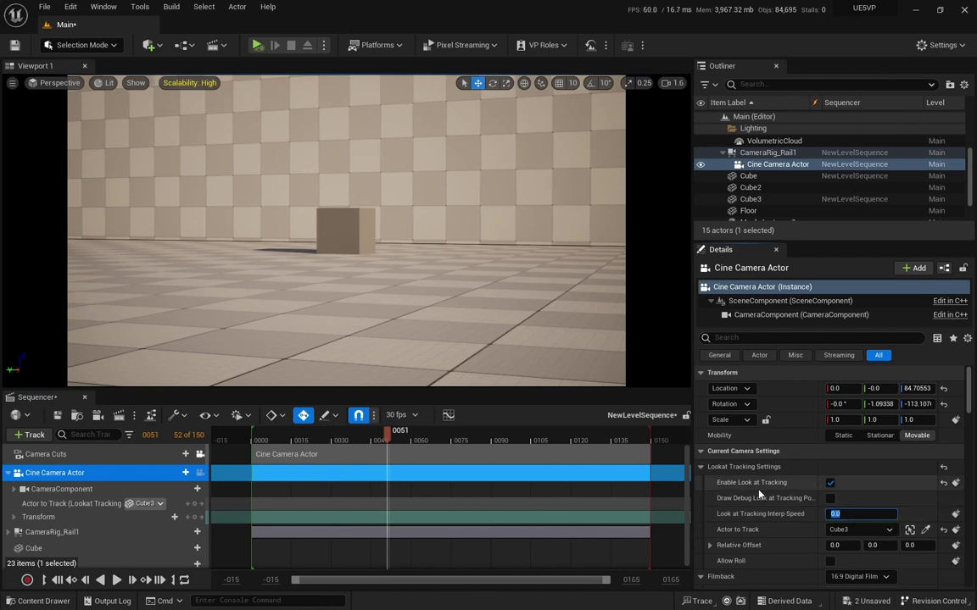
{"action": "left_click_drag", "start_coordinate": [393, 439], "coordinate": [291, 441]}
{"action": "key", "text": "space"}
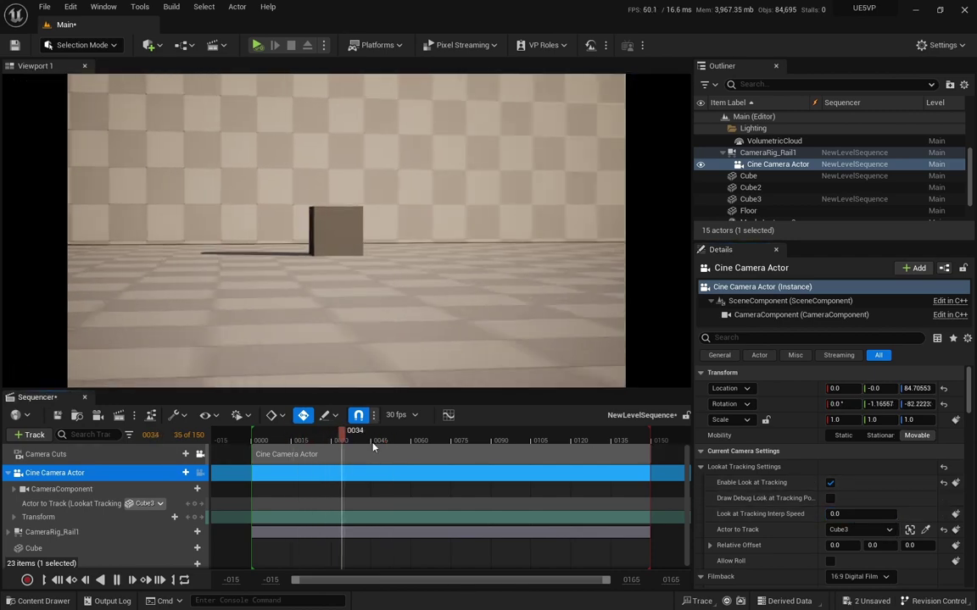
{"action": "key", "text": "space"}
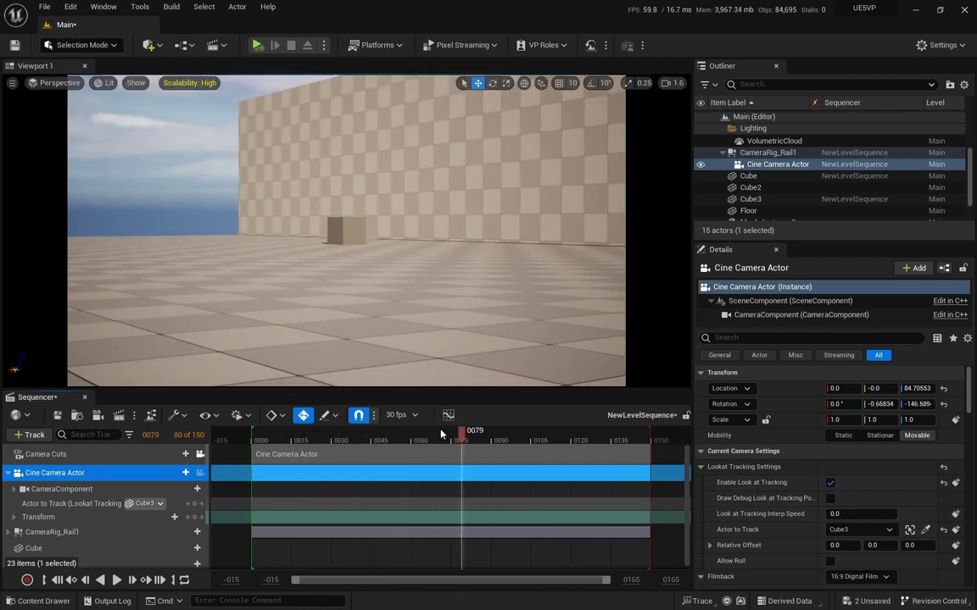
{"action": "left_click_drag", "start_coordinate": [443, 435], "coordinate": [283, 439]}
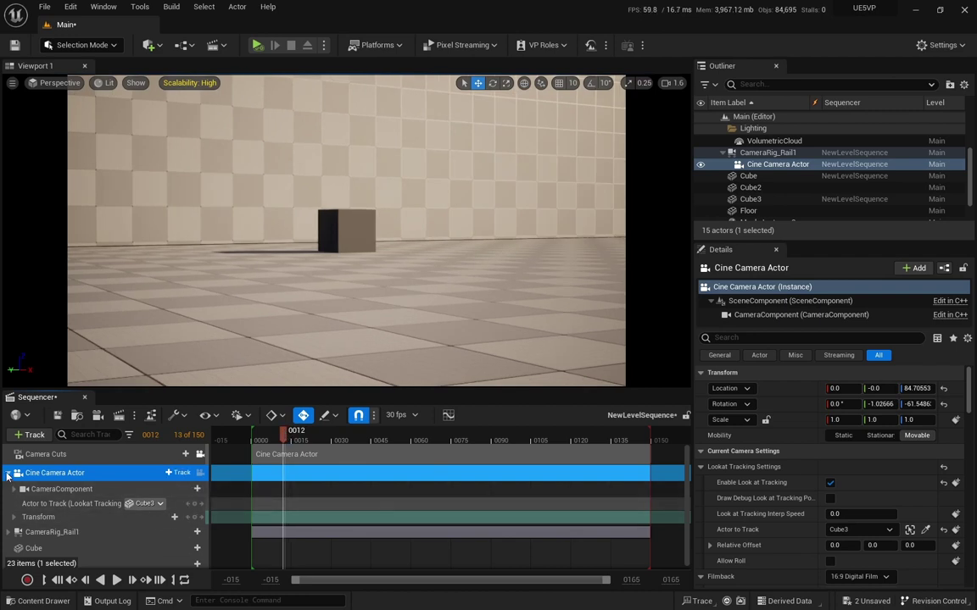
Step: Collapse the Cine Camera Actor's tracks in the sequence and reselect that camera
{"action": "left_click", "coordinate": [8, 474]}
{"action": "left_click", "coordinate": [79, 544]}
{"action": "left_click", "coordinate": [57, 479]}
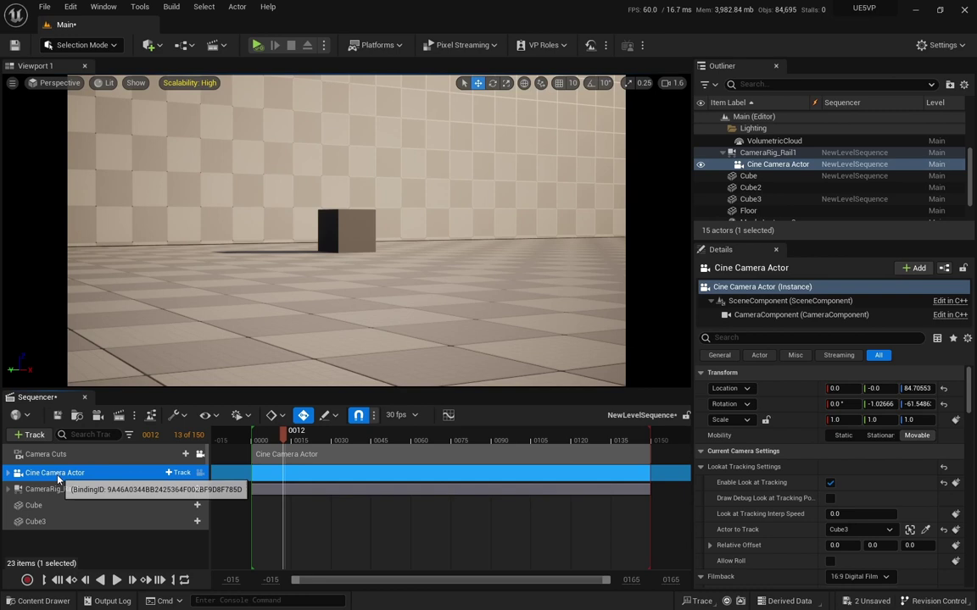
{"action": "left_click", "coordinate": [49, 491]}
{"action": "left_click", "coordinate": [51, 479]}
{"action": "left_click", "coordinate": [51, 480]}
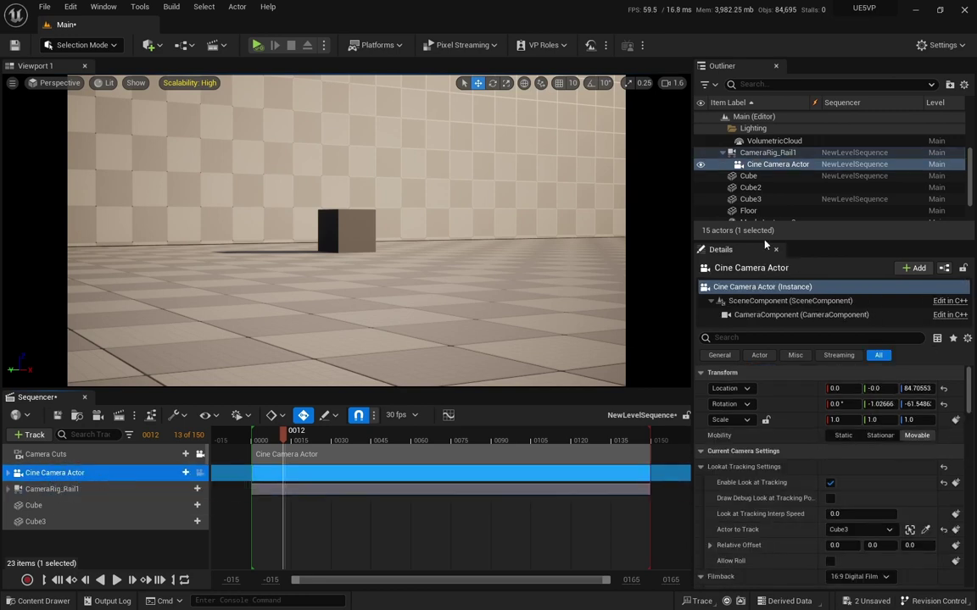
Step: Duplicate the Cine Camera Actor mounted on CameraRig_Rail1 and select the new copy
{"action": "left_click", "coordinate": [752, 178]}
{"action": "left_click", "coordinate": [794, 166]}
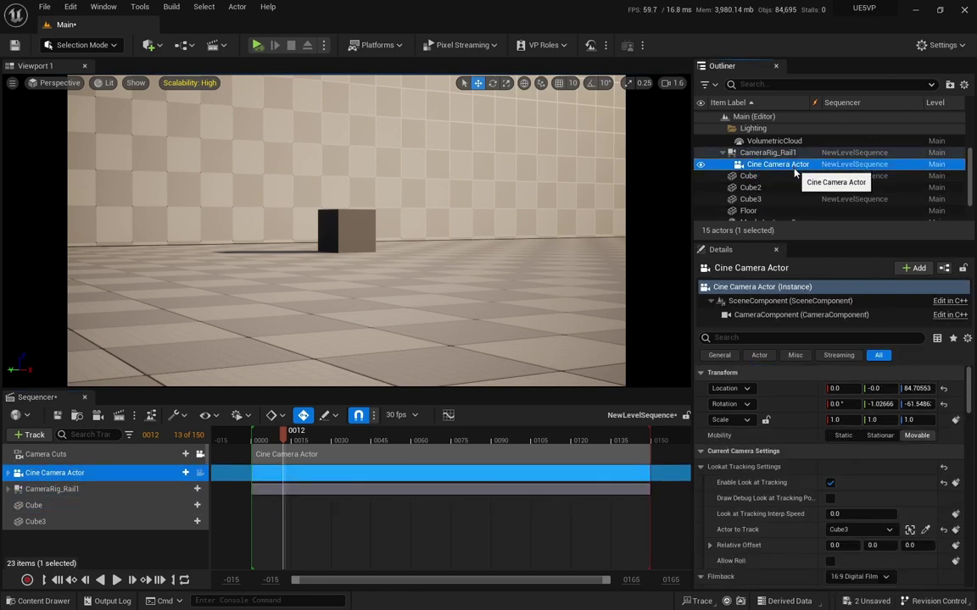
{"action": "key", "text": "ctrl+d"}
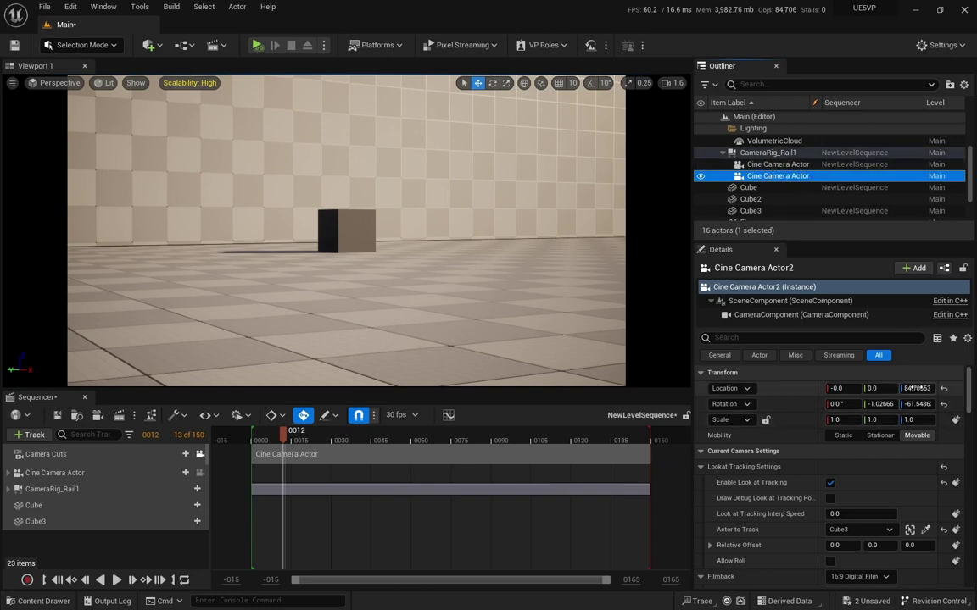
{"action": "left_click", "coordinate": [770, 167]}
{"action": "left_click", "coordinate": [769, 177]}
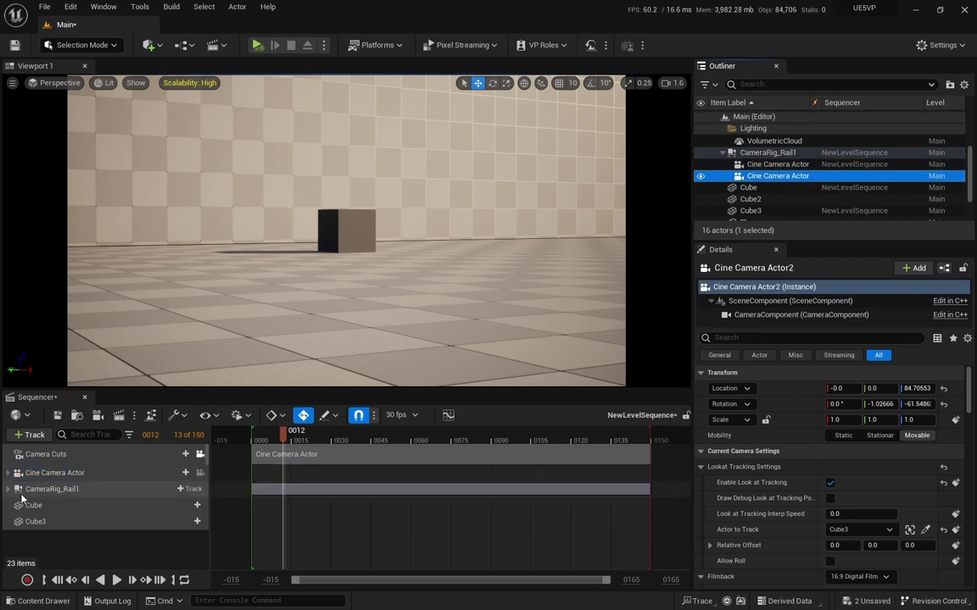
Step: Add the duplicated camera, Cine Camera Actor2, to the level sequence and collapse its tracks
{"action": "left_click", "coordinate": [777, 165]}
{"action": "left_click", "coordinate": [775, 176]}
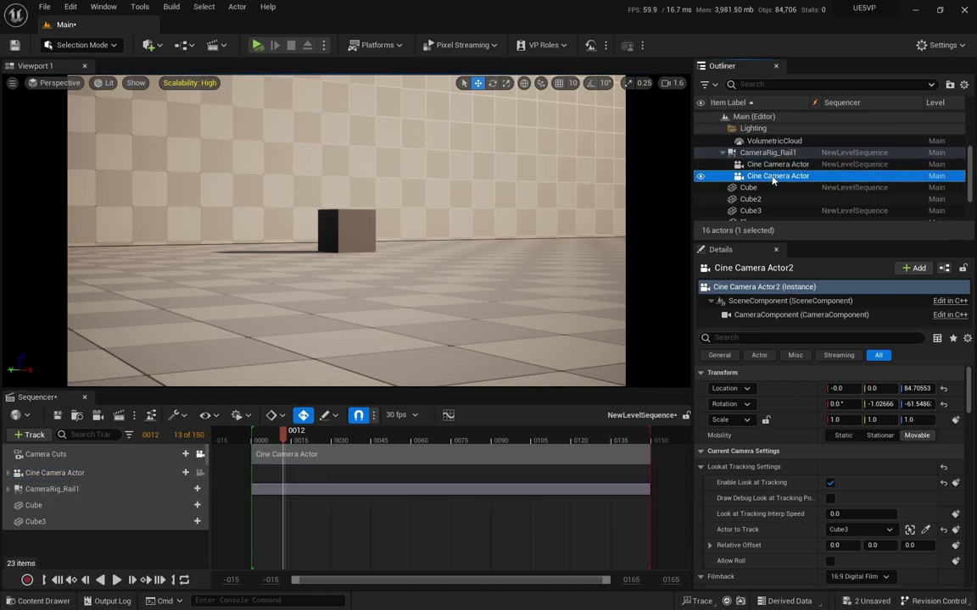
{"action": "left_click_drag", "start_coordinate": [97, 557], "coordinate": [63, 519]}
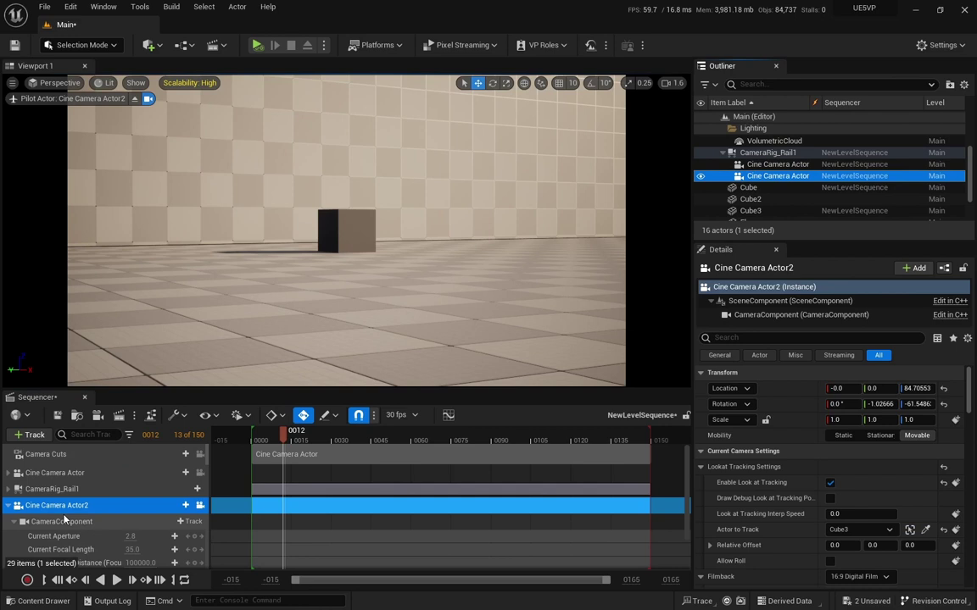
{"action": "left_click", "coordinate": [12, 523]}
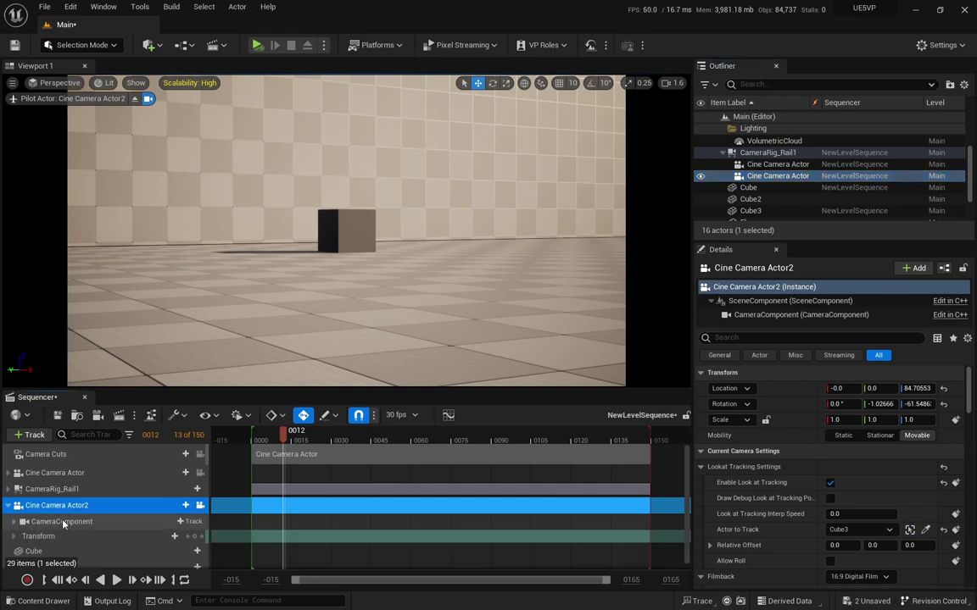
{"action": "left_click", "coordinate": [8, 506]}
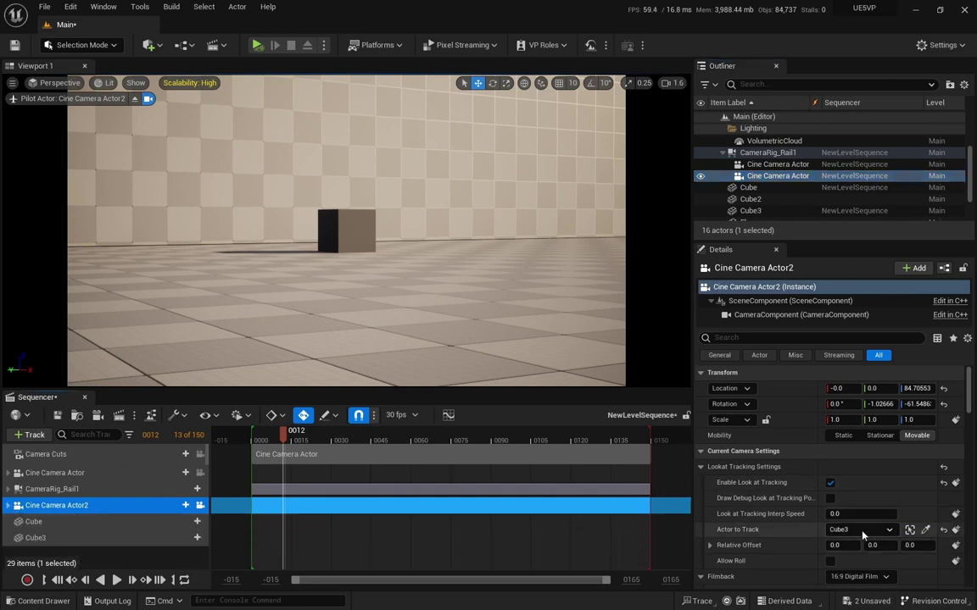
Step: Release the viewport from Cine Camera Actor2 and frame all the cubes in the free perspective view
{"action": "left_click", "coordinate": [200, 506]}
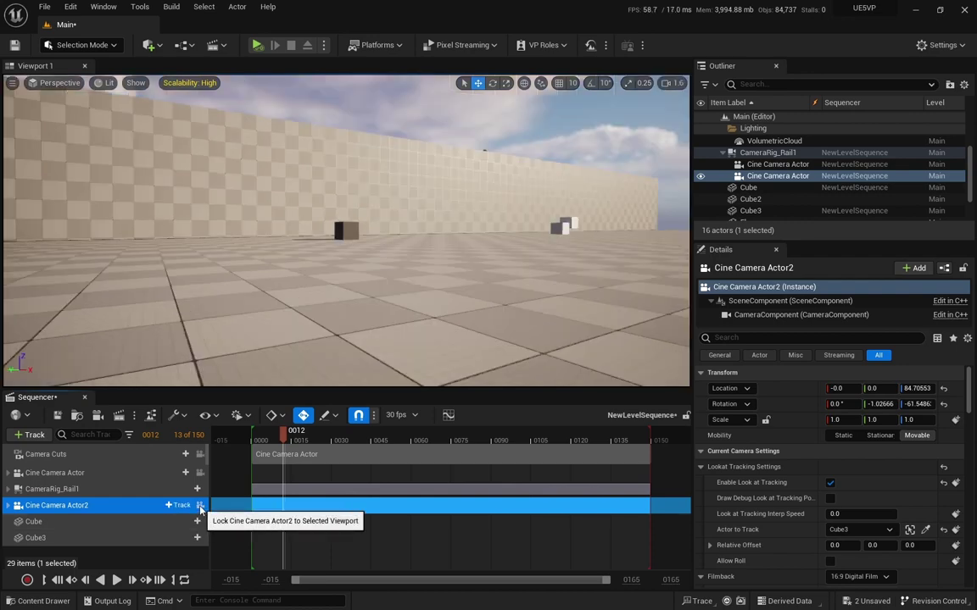
{"action": "key", "text": "d"}
{"action": "right_click_drag", "start_coordinate": [339, 246], "coordinate": [180, 288]}
{"action": "scroll", "coordinate": [297, 248], "scroll_direction": "up", "scroll_amount": 1}
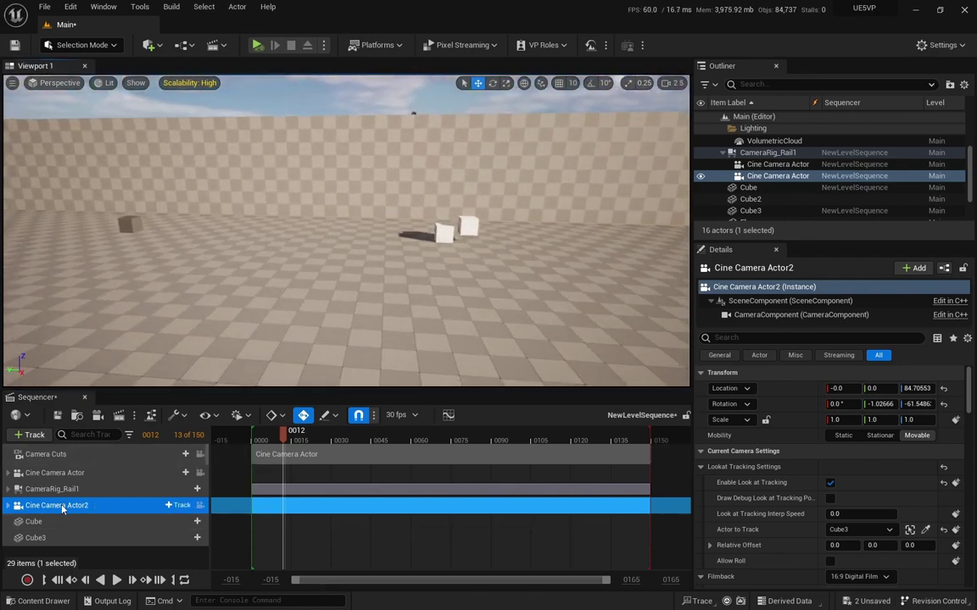
Step: Move the CameraRig_Rail1 track above both cine camera tracks in the sequence
{"action": "left_click", "coordinate": [54, 473]}
{"action": "left_click", "coordinate": [56, 491]}
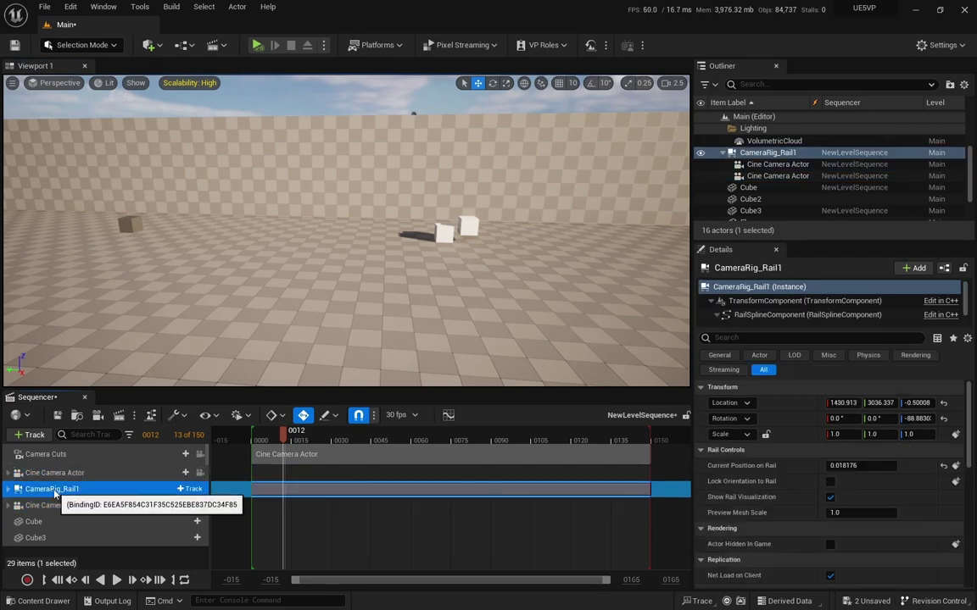
{"action": "left_click_drag", "start_coordinate": [55, 492], "coordinate": [58, 472]}
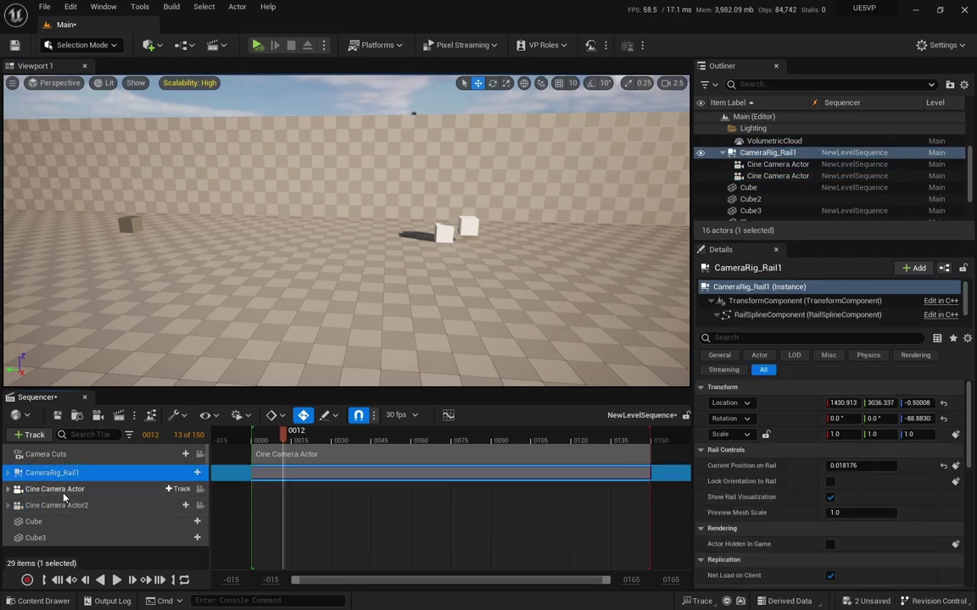
Step: Set the Actor to Track of Cine Camera Actor2 to Cube by picking it in the scene
{"action": "left_click", "coordinate": [64, 490]}
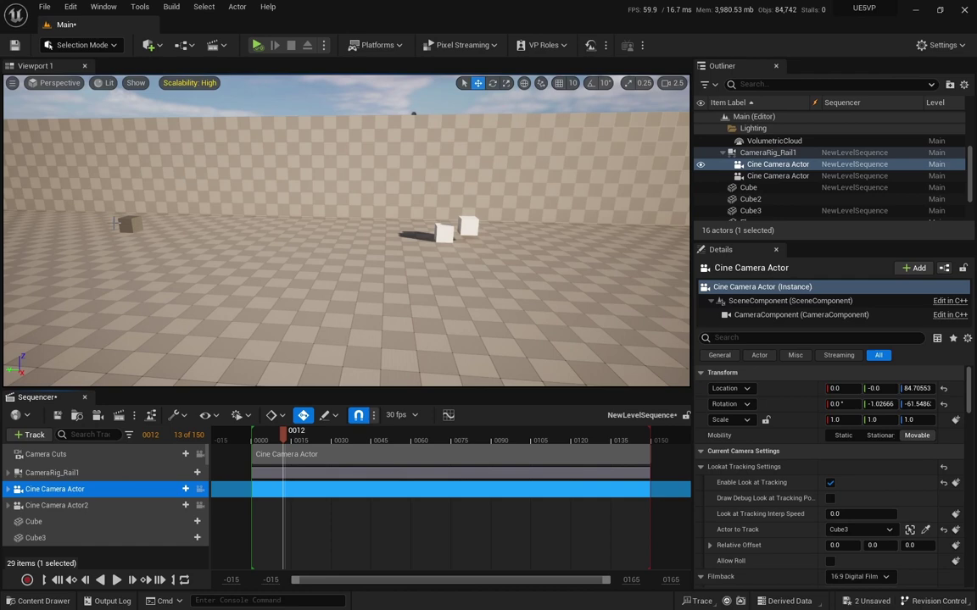
{"action": "left_click", "coordinate": [42, 505]}
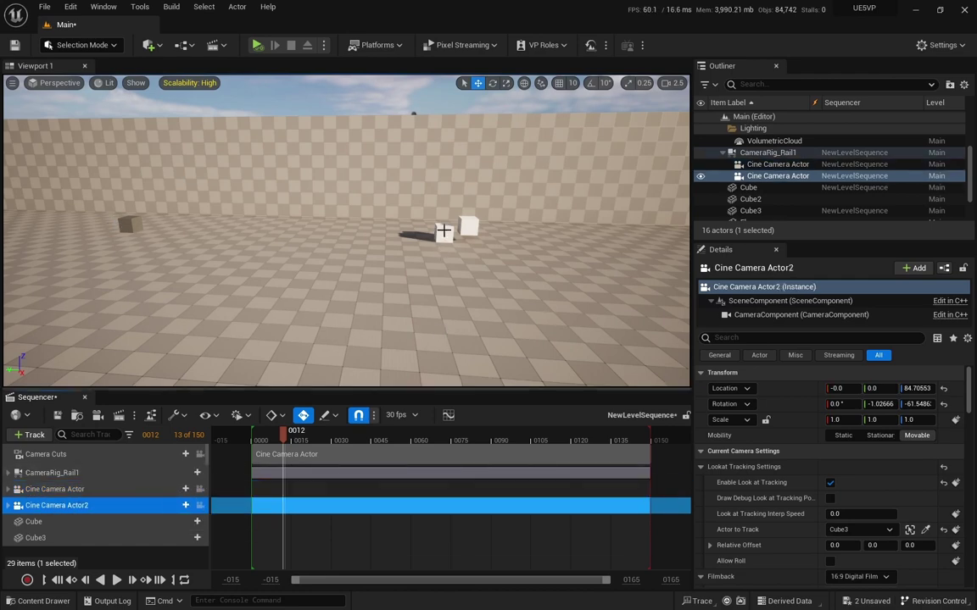
{"action": "left_click", "coordinate": [925, 530]}
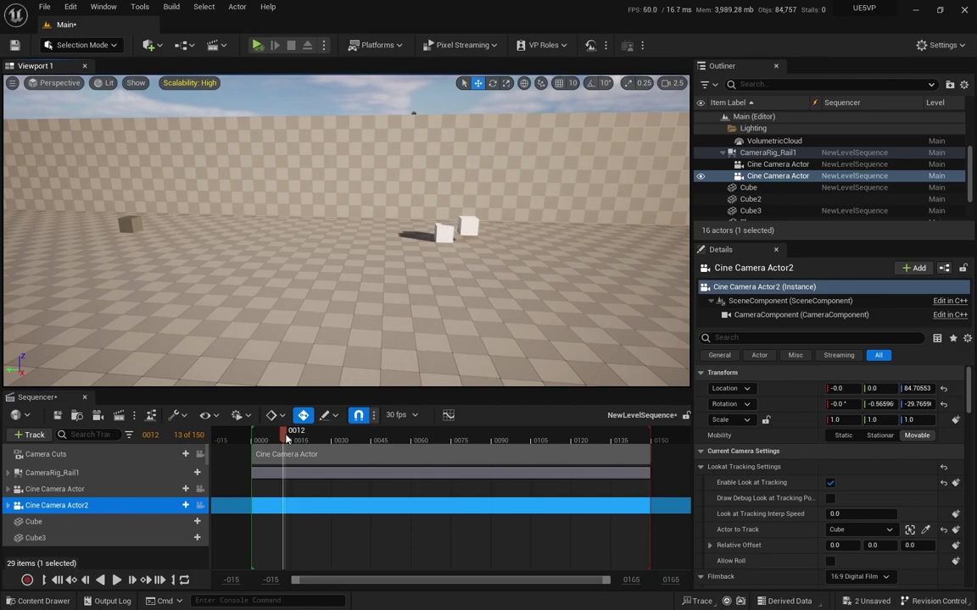
Step: Scrub the sequence to around frame 72 and compare the views through the two cine cameras
{"action": "left_click_drag", "start_coordinate": [328, 443], "coordinate": [438, 451]}
{"action": "left_click", "coordinate": [200, 506]}
{"action": "left_click", "coordinate": [201, 505]}
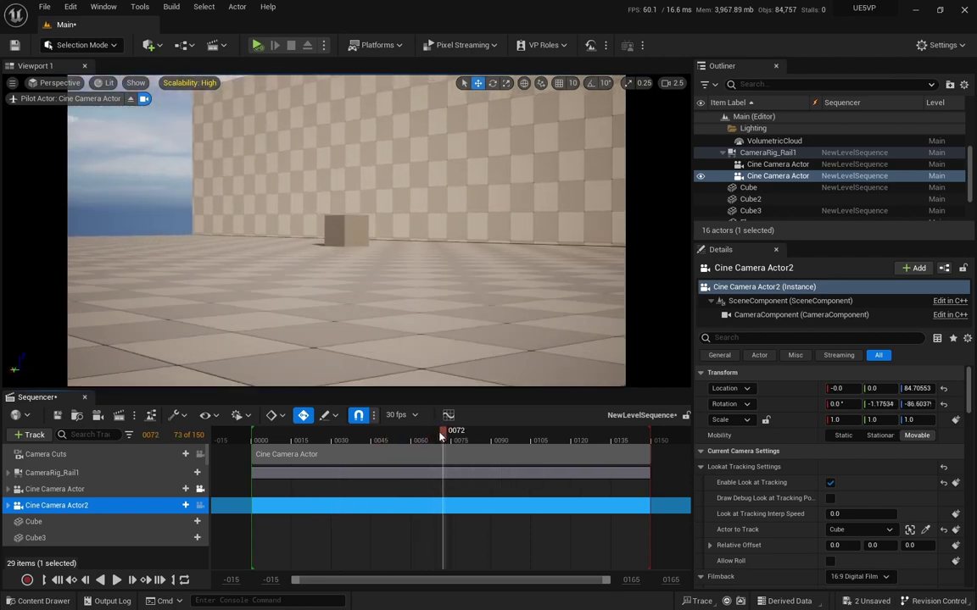
Step: Split the Cine Camera Actor section of the Camera Cuts track at frame 67
{"action": "left_click_drag", "start_coordinate": [441, 435], "coordinate": [430, 435]}
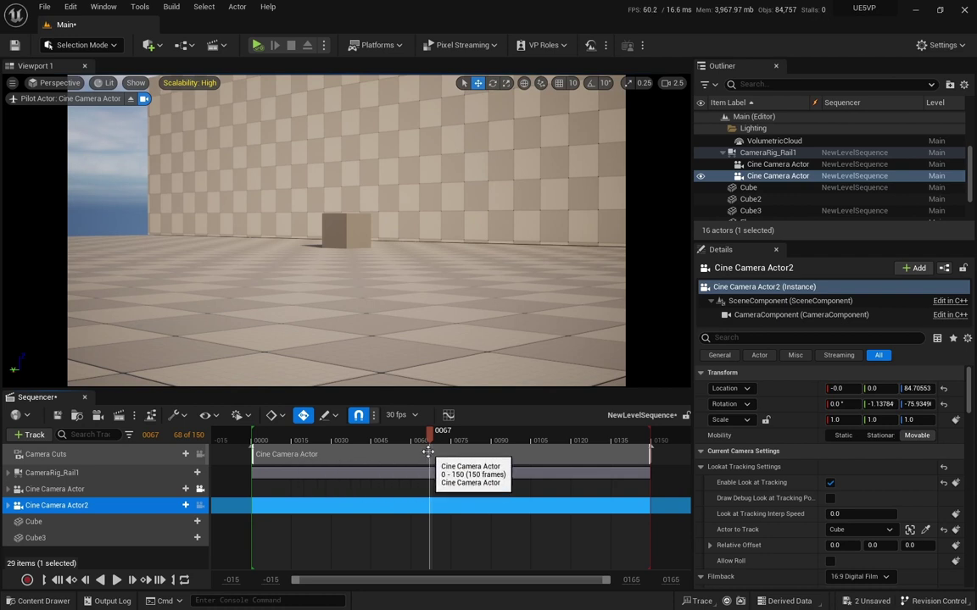
{"action": "right_click", "coordinate": [428, 453]}
{"action": "mouse_move", "coordinate": [492, 267]}
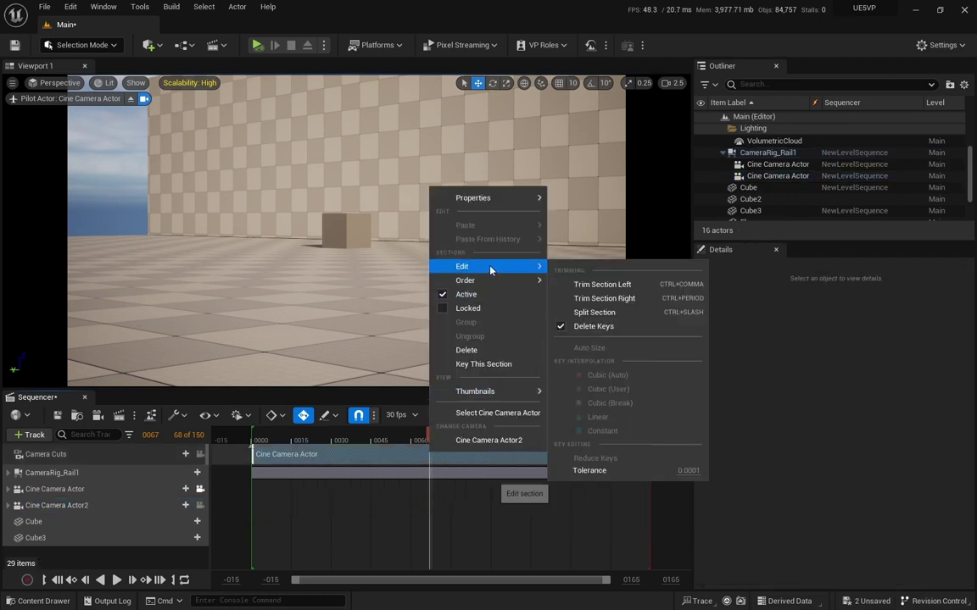
{"action": "left_click", "coordinate": [604, 314]}
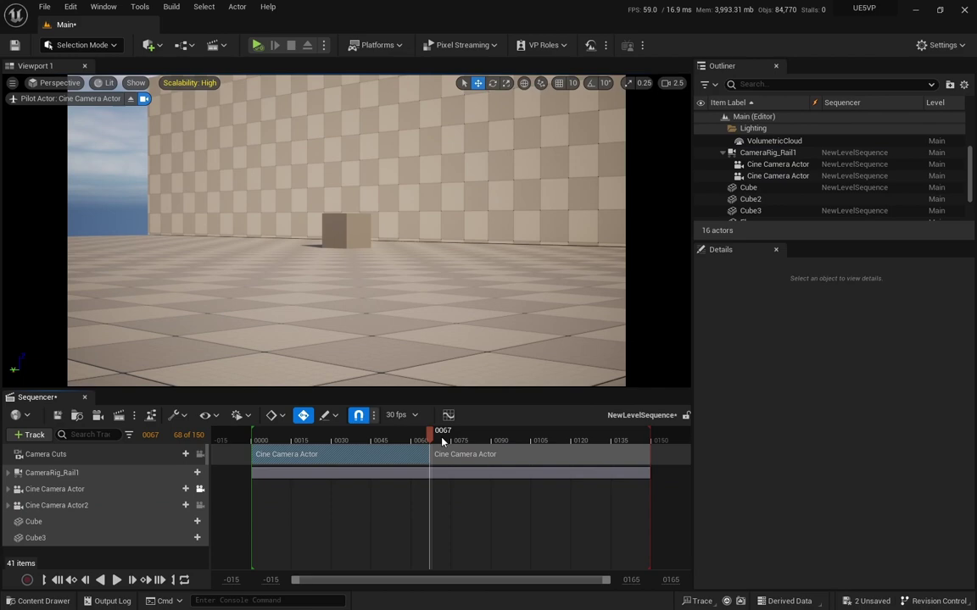
Step: Change the camera of the second Camera Cuts section to Cine Camera Actor2
{"action": "left_click_drag", "start_coordinate": [440, 440], "coordinate": [460, 437]}
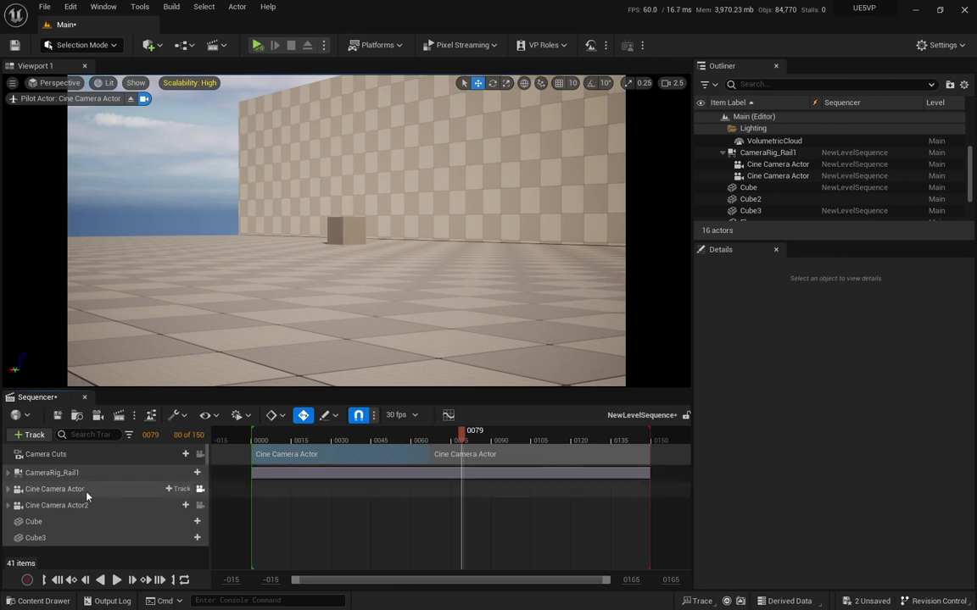
{"action": "right_click", "coordinate": [506, 455]}
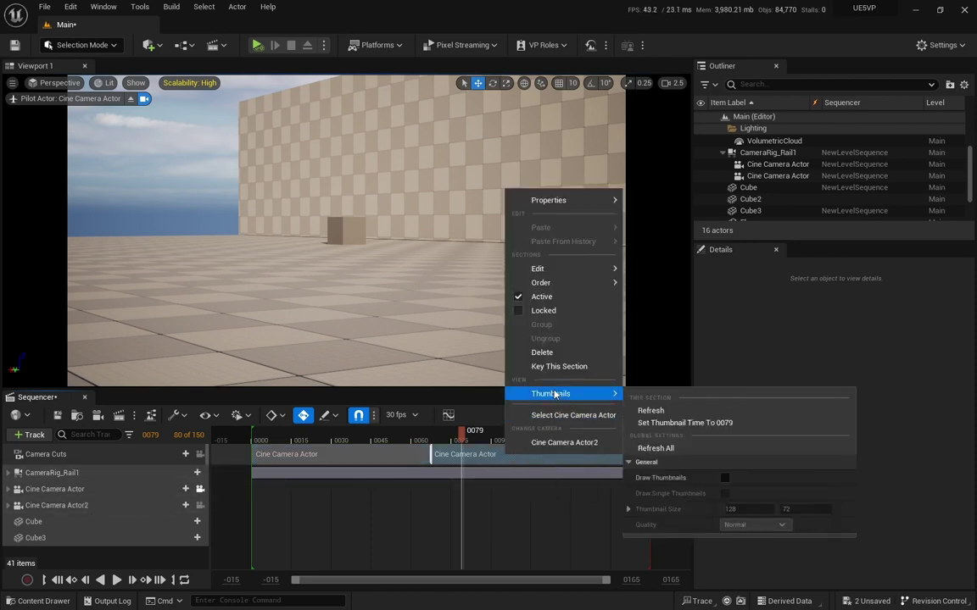
{"action": "left_click", "coordinate": [566, 443]}
Step: Lock the viewport to the Camera Cuts track and play across the hard cut between the two cameras
{"action": "left_click_drag", "start_coordinate": [469, 434], "coordinate": [350, 435]}
{"action": "left_click", "coordinate": [200, 455]}
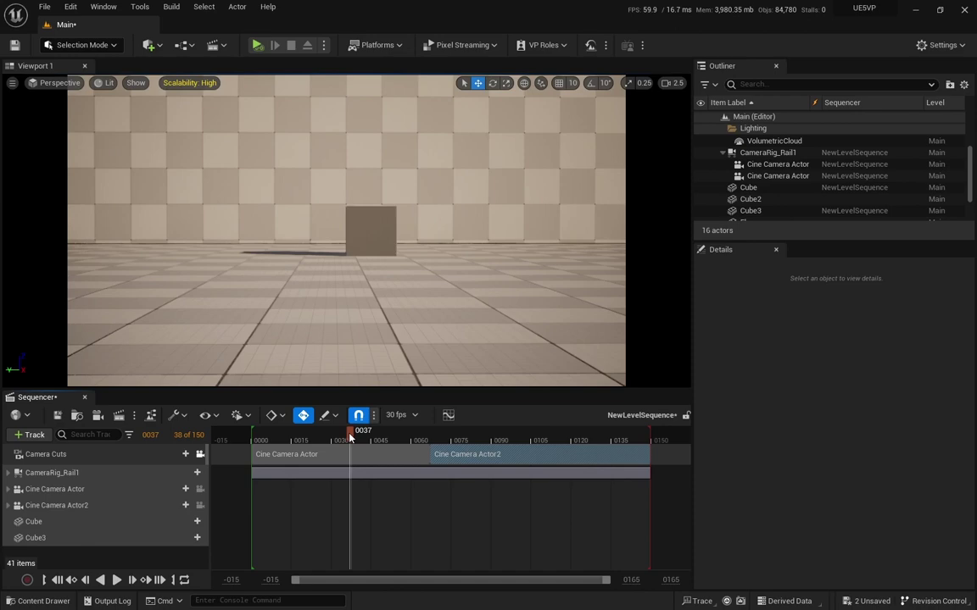
{"action": "key", "text": "space"}
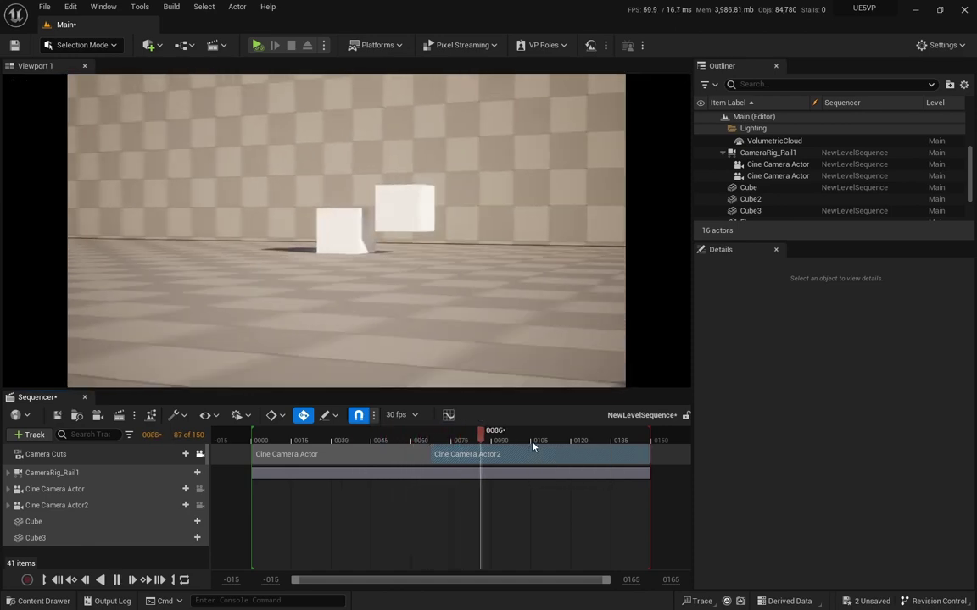
{"action": "key", "text": "space"}
{"action": "left_click_drag", "start_coordinate": [480, 436], "coordinate": [360, 435]}
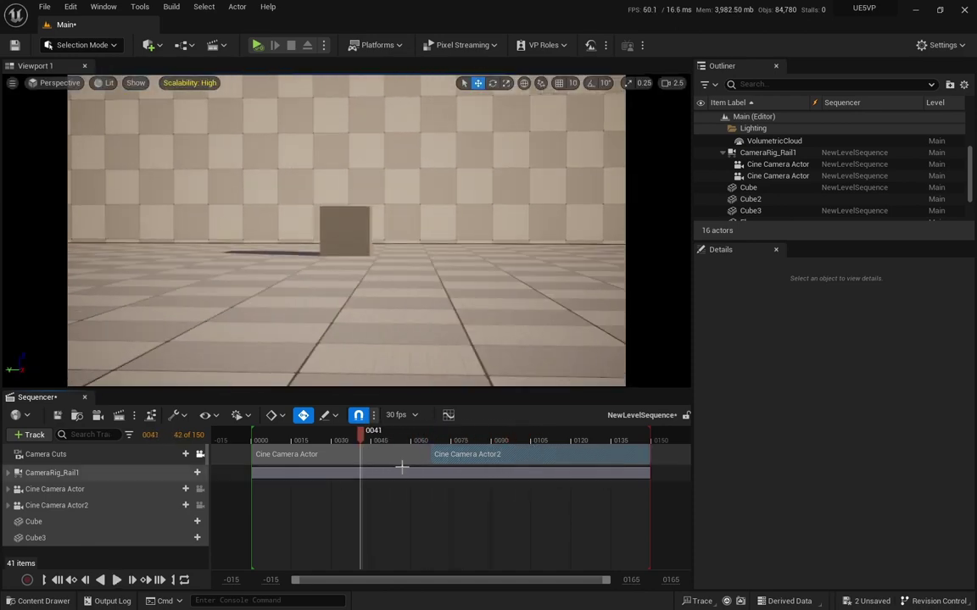
Step: Enable shot blending with Can Blend on the Camera Cuts track
{"action": "right_click", "coordinate": [54, 456]}
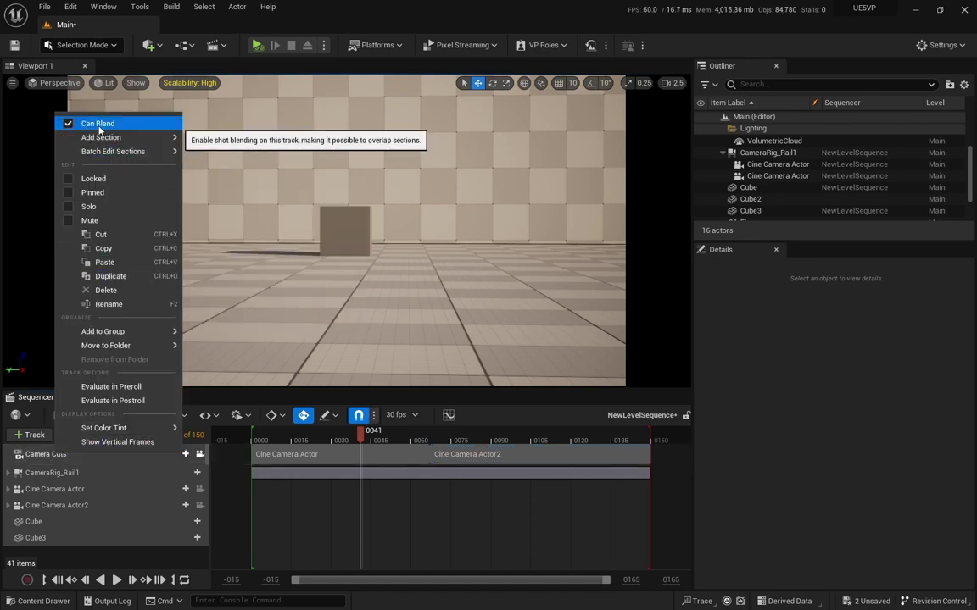
{"action": "left_click", "coordinate": [67, 124]}
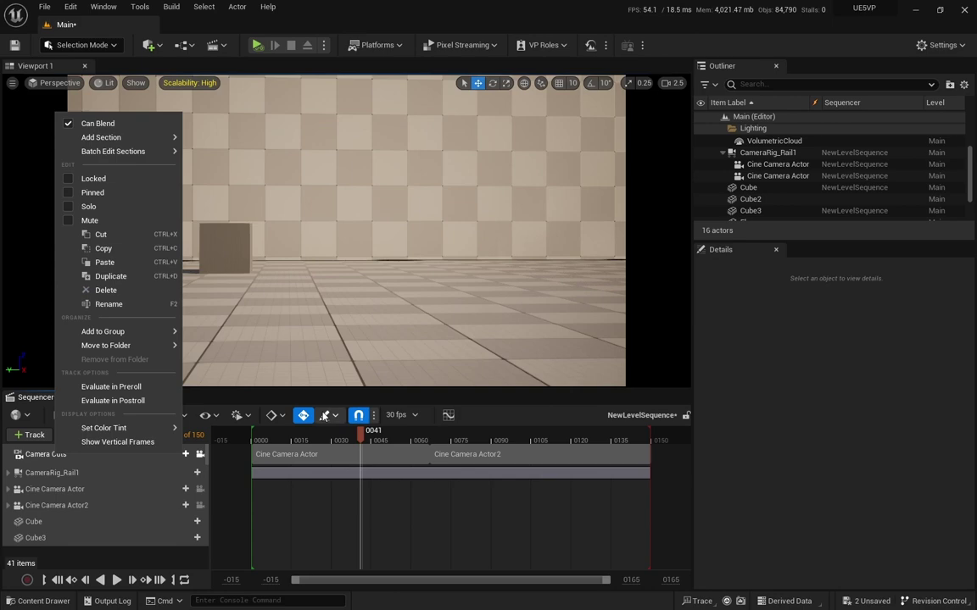
{"action": "left_click", "coordinate": [317, 391]}
Step: Shift the Cine Camera Actor2 cut to start at frame 49, overlapping the first cut, and extend its end to frame 150
{"action": "left_click_drag", "start_coordinate": [361, 432], "coordinate": [381, 440]}
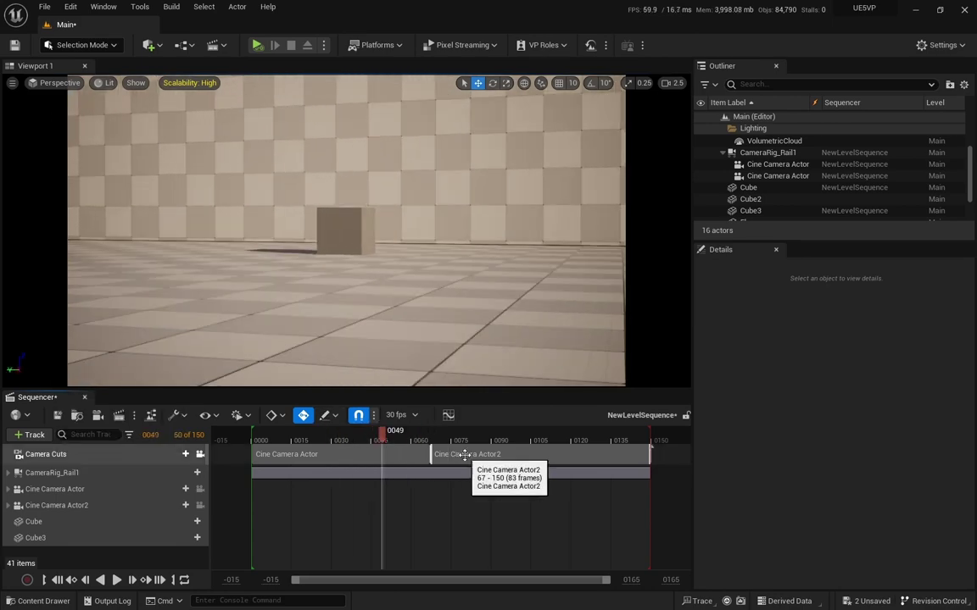
{"action": "mouse_move", "coordinate": [471, 455]}
{"action": "left_mouse_down"}
{"action": "mouse_move", "coordinate": [423, 456]}
{"action": "mouse_move", "coordinate": [452, 455]}
{"action": "left_mouse_up"}
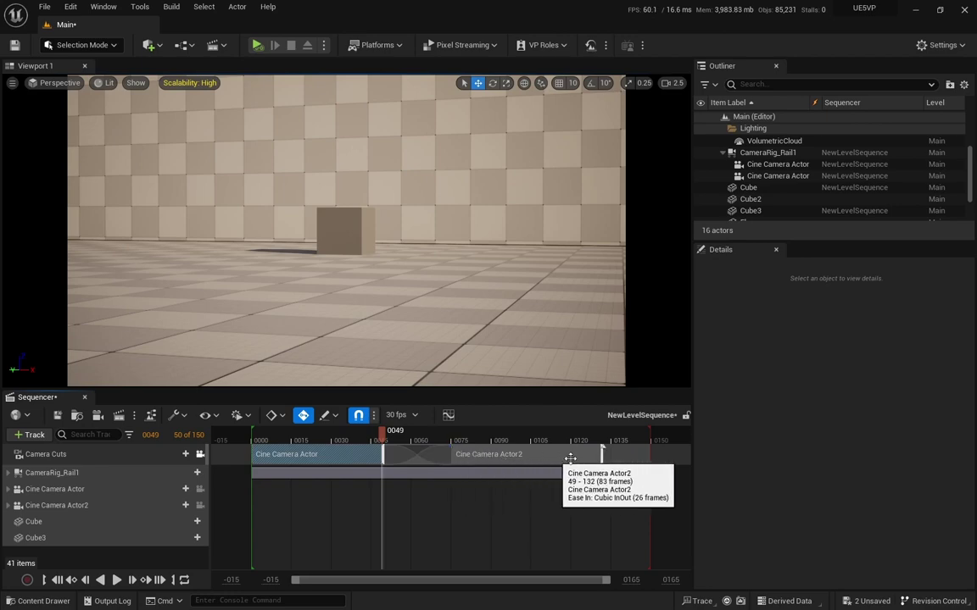
{"action": "left_click_drag", "start_coordinate": [601, 456], "coordinate": [649, 456]}
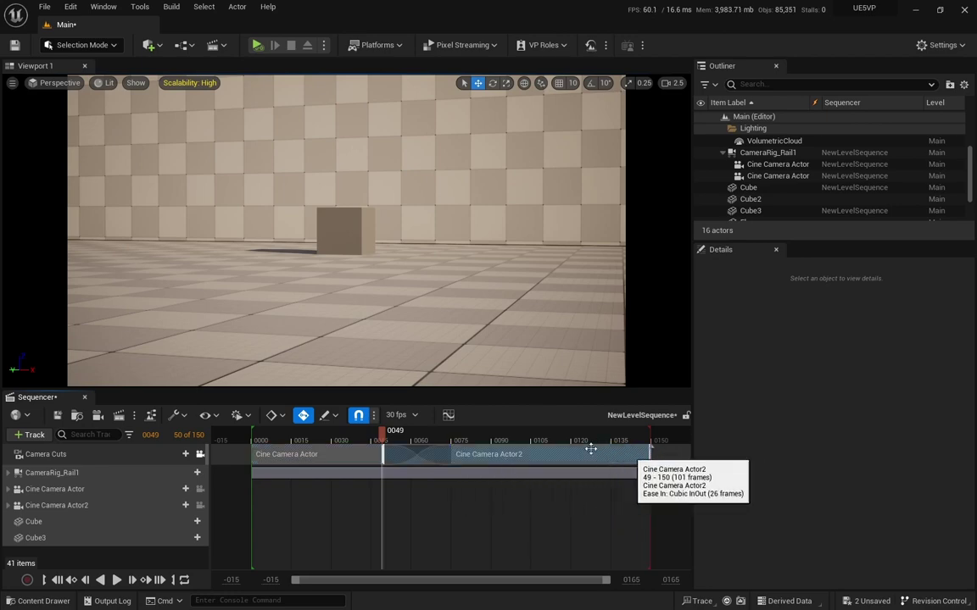
Step: Play the sequence from an early frame to review the blend between the two cameras
{"action": "left_click_drag", "start_coordinate": [365, 435], "coordinate": [293, 436]}
{"action": "key", "text": "space"}
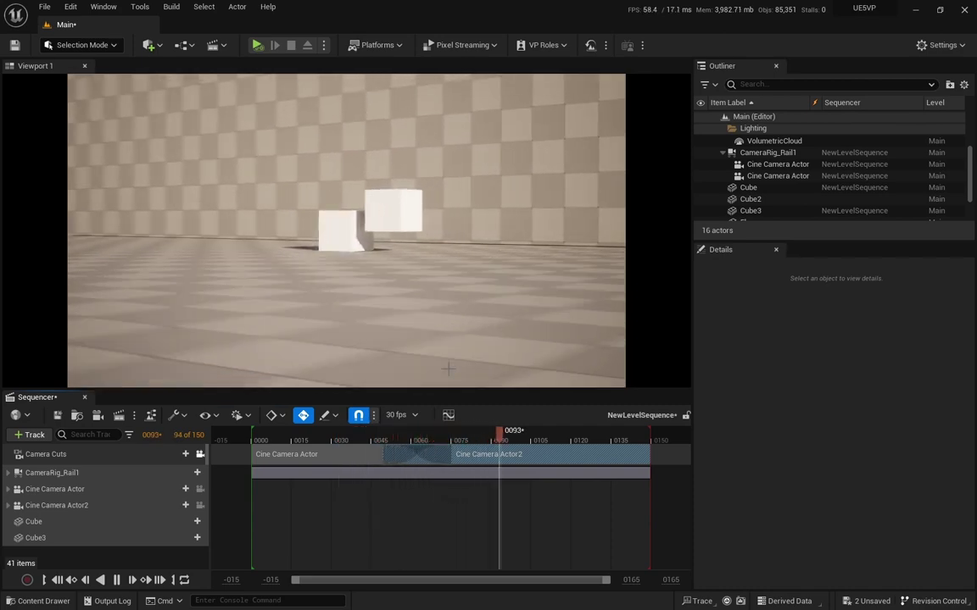
{"action": "key", "text": "space"}
Step: Lengthen the camera blend to run from frame 37 to about frame 100 and replay the slower transition
{"action": "left_click_drag", "start_coordinate": [450, 455], "coordinate": [519, 456]}
{"action": "left_click_drag", "start_coordinate": [385, 457], "coordinate": [352, 456]}
{"action": "left_click_drag", "start_coordinate": [504, 435], "coordinate": [310, 428]}
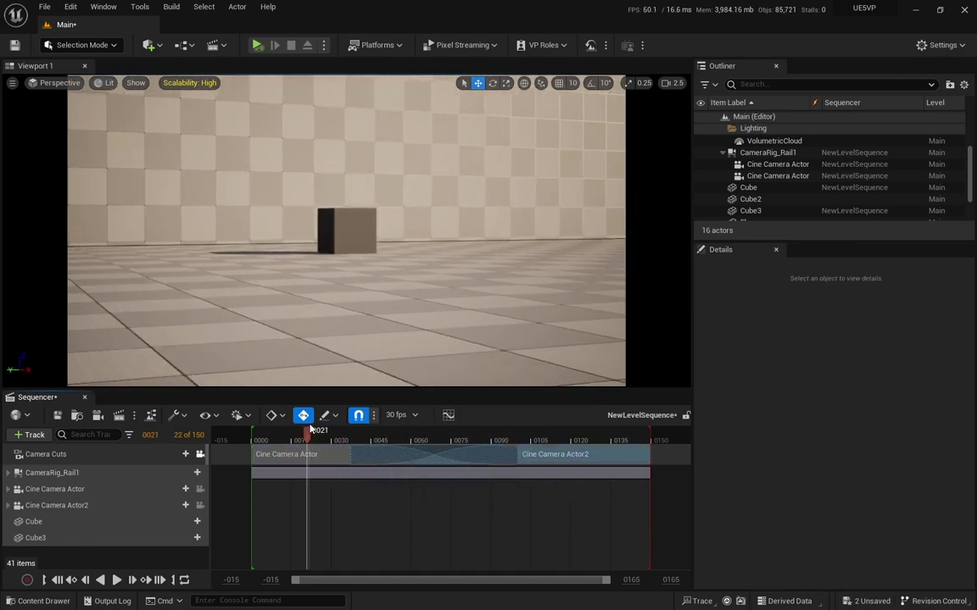
{"action": "key", "text": "space"}
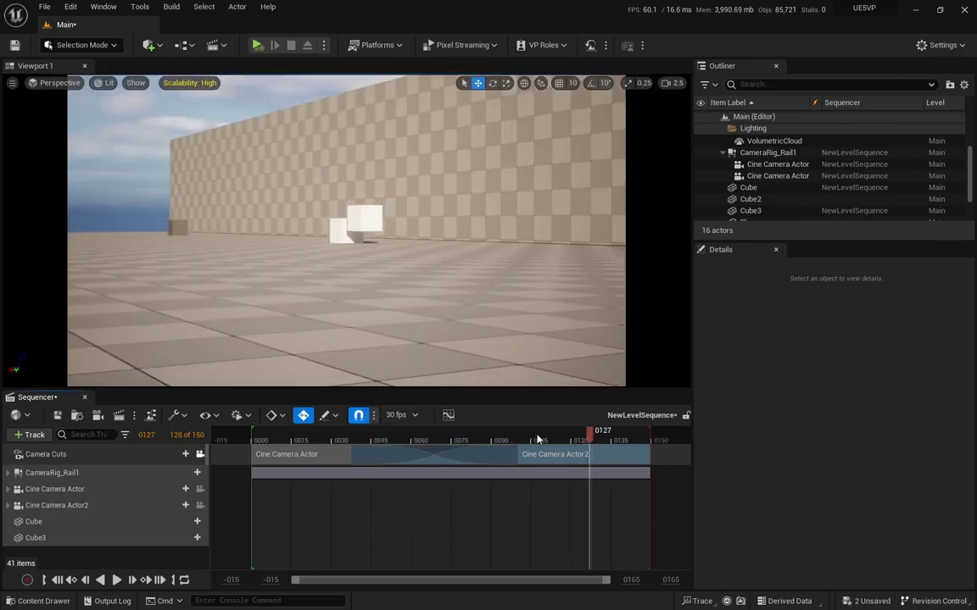
{"action": "left_click", "coordinate": [299, 434]}
{"action": "key", "text": "space"}
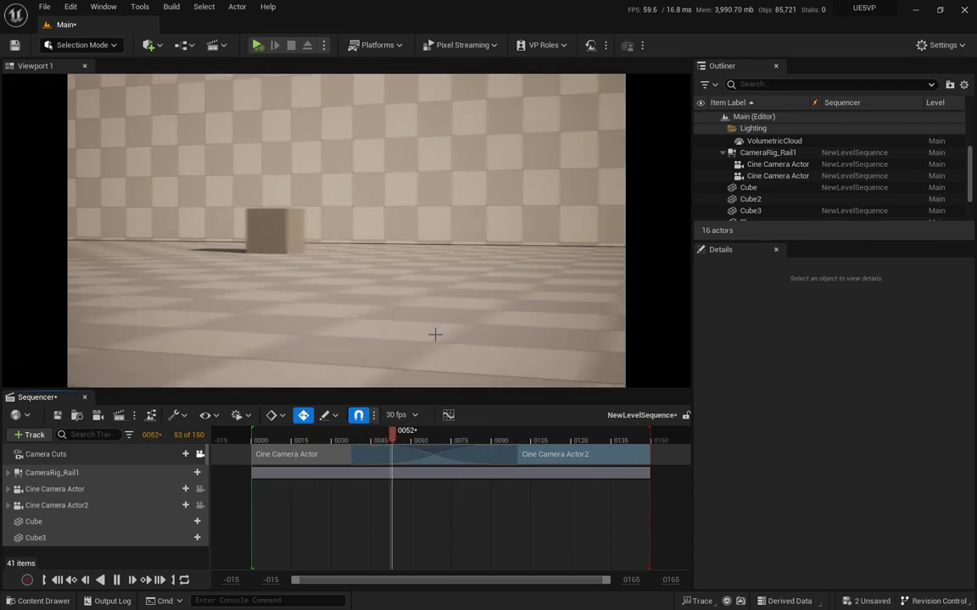
{"action": "key", "text": "space"}
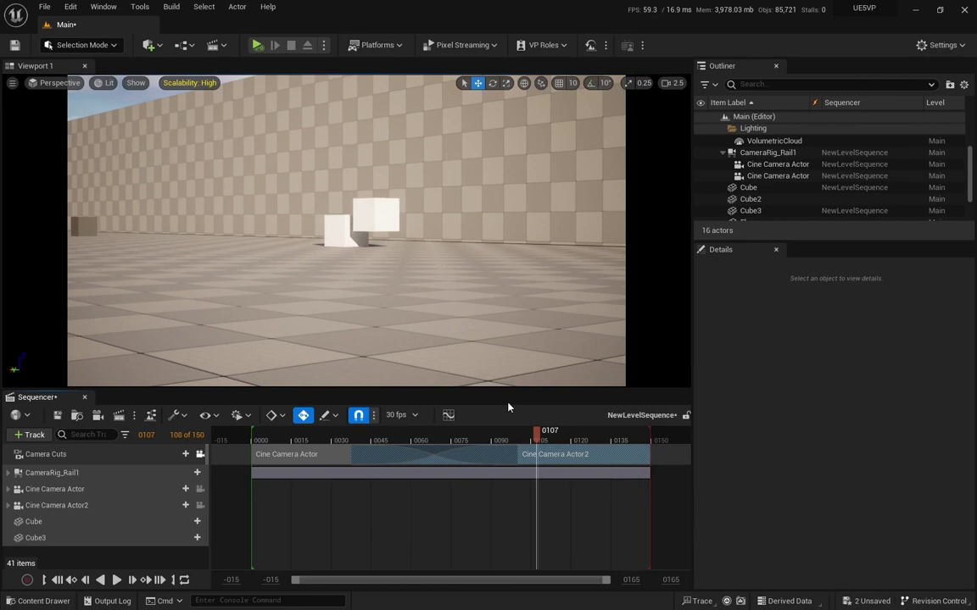
Step: Shorten the camera blend to end at about frame 75 and replay the transition
{"action": "left_click_drag", "start_coordinate": [514, 456], "coordinate": [428, 455]}
{"action": "key", "text": "space"}
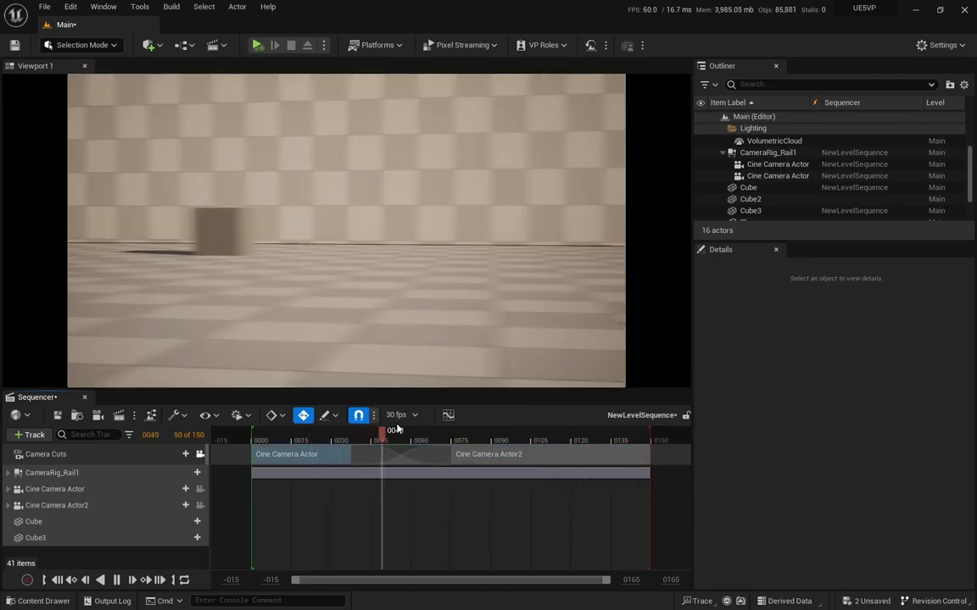
{"action": "key", "text": "space"}
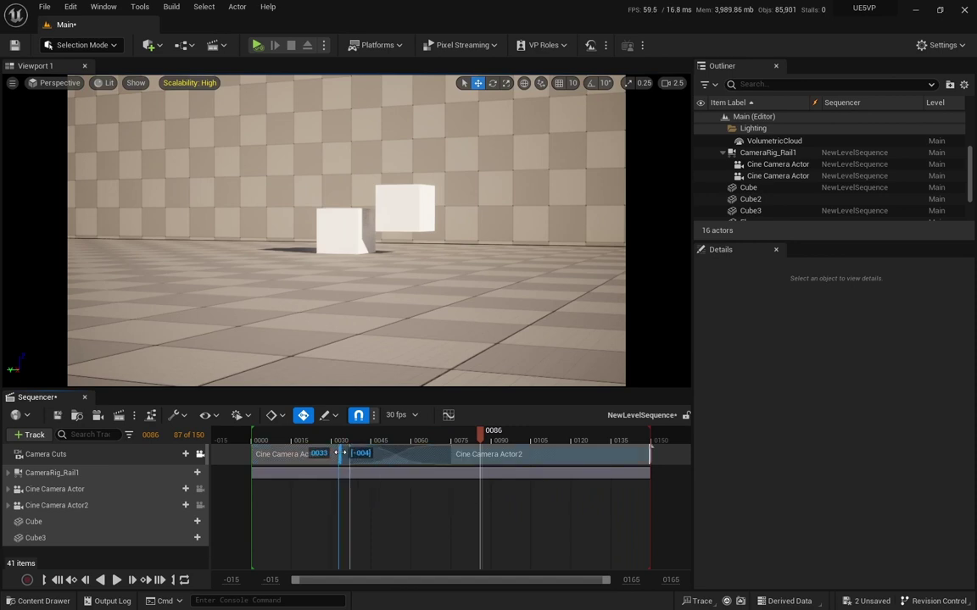
Step: Move the start of the camera blend to about frame 30 and replay the transition from an early frame
{"action": "left_click_drag", "start_coordinate": [328, 433], "coordinate": [272, 433]}
{"action": "key", "text": "space"}
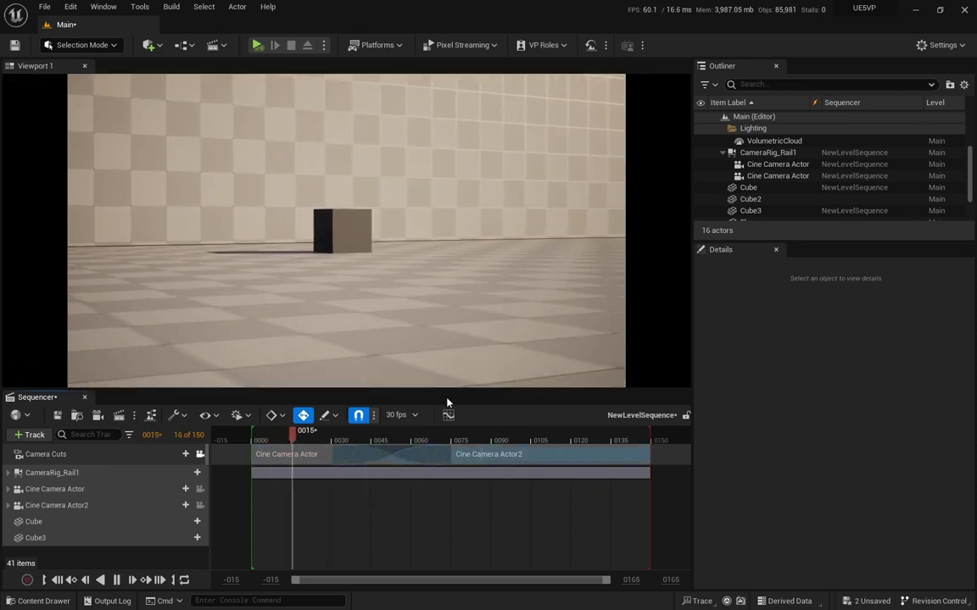
{"action": "key", "text": "space"}
Step: Inspect the first Cine Camera Actor's look-at tracking settings and the Can Blend option of the Camera Cuts track
{"action": "left_click", "coordinate": [71, 490]}
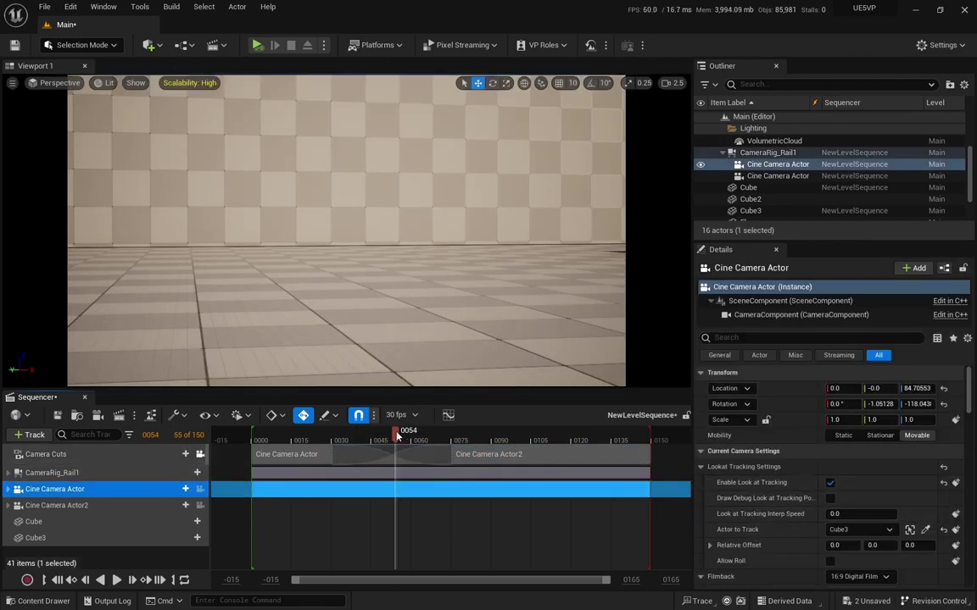
{"action": "left_click_drag", "start_coordinate": [396, 433], "coordinate": [296, 433]}
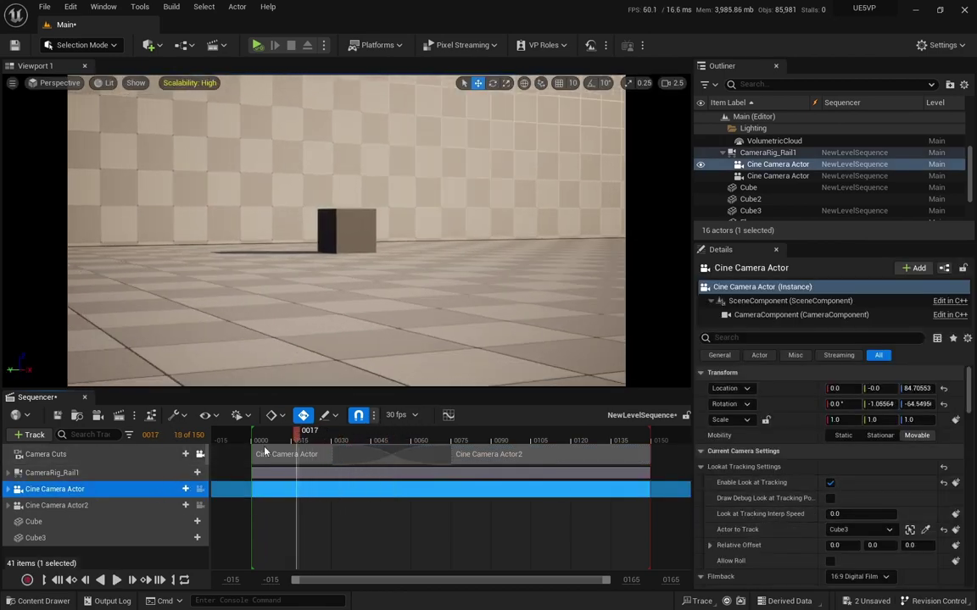
{"action": "right_click", "coordinate": [49, 458]}
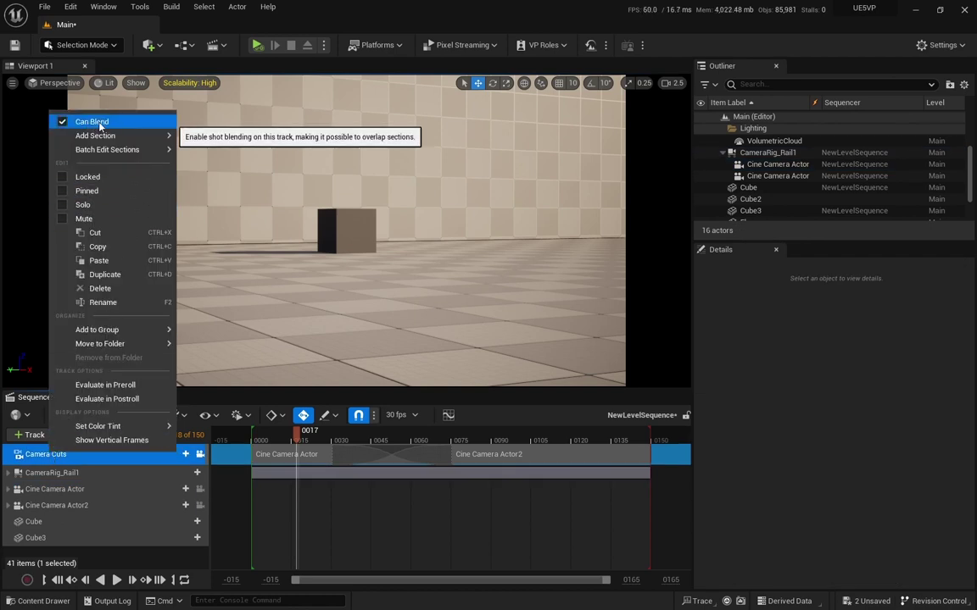
{"action": "left_click", "coordinate": [84, 465]}
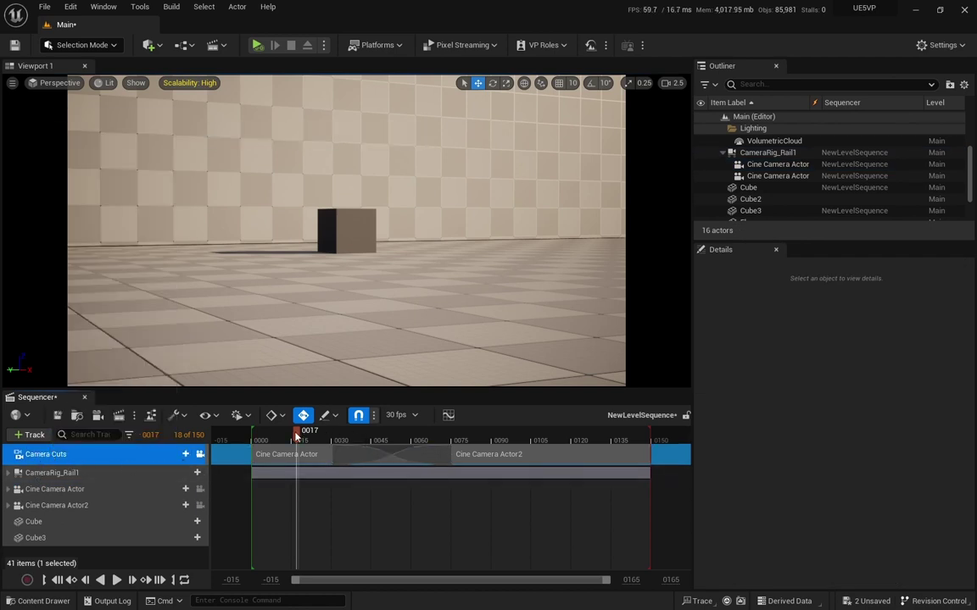
Step: Play the sequence from frame 17, scrub back into the overlap and replay the blend between the two cameras
{"action": "key", "text": "space"}
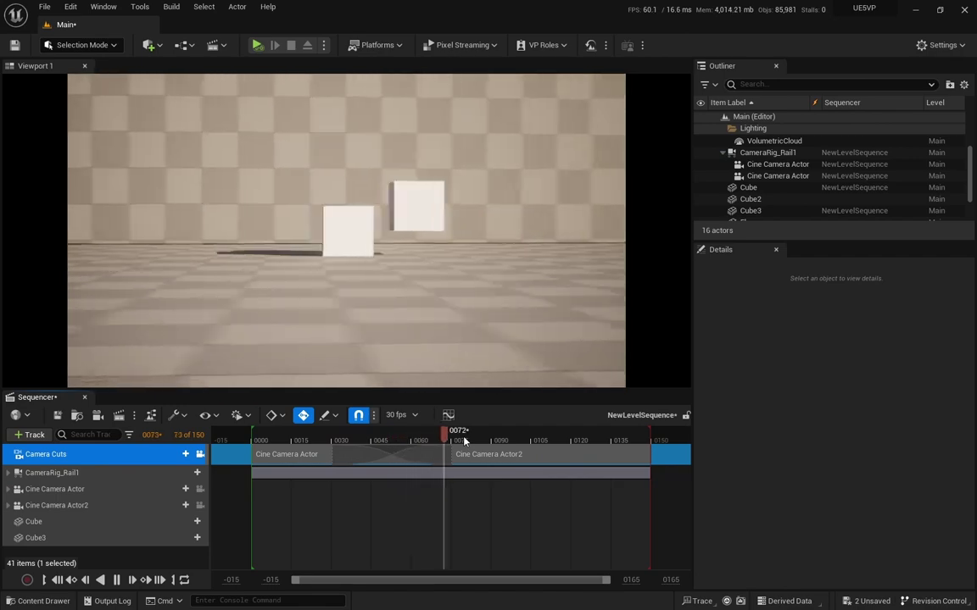
{"action": "left_click_drag", "start_coordinate": [553, 435], "coordinate": [435, 435]}
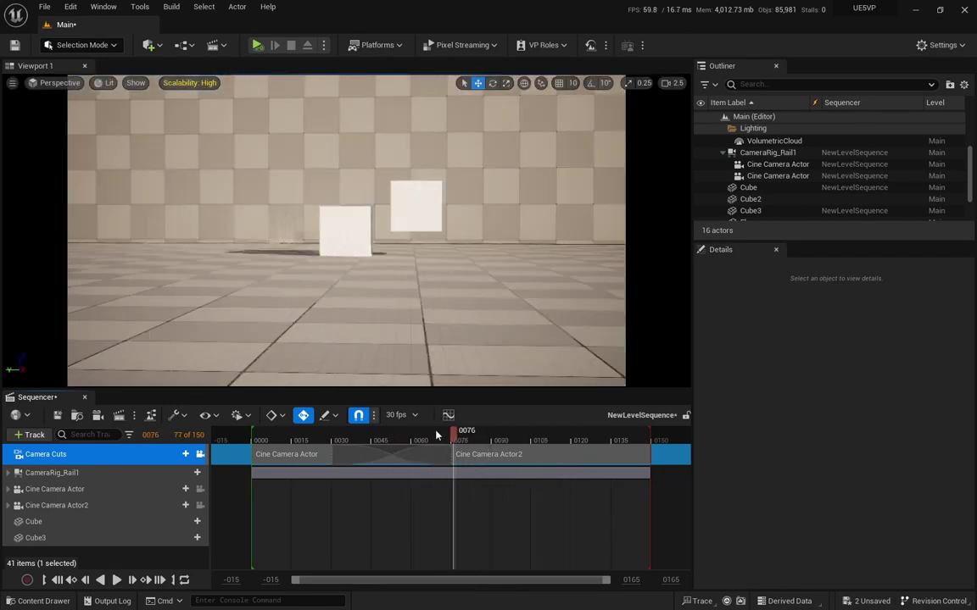
{"action": "key", "text": "space"}
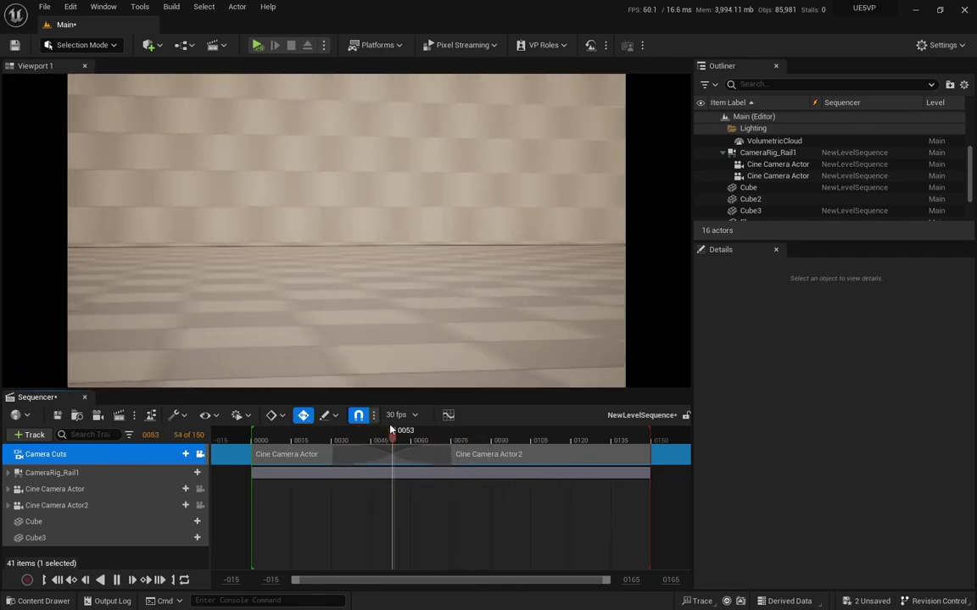
{"action": "key", "text": "space"}
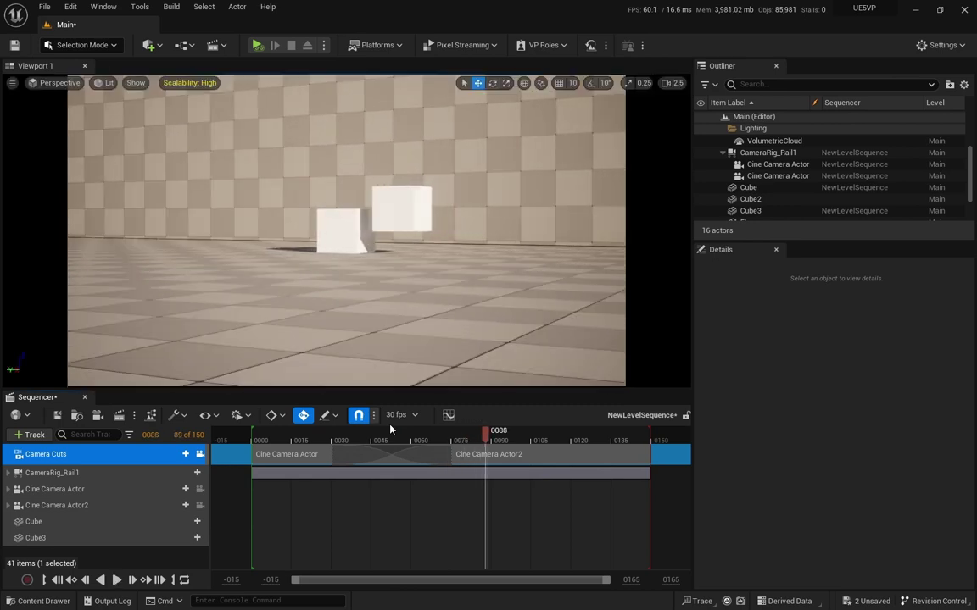